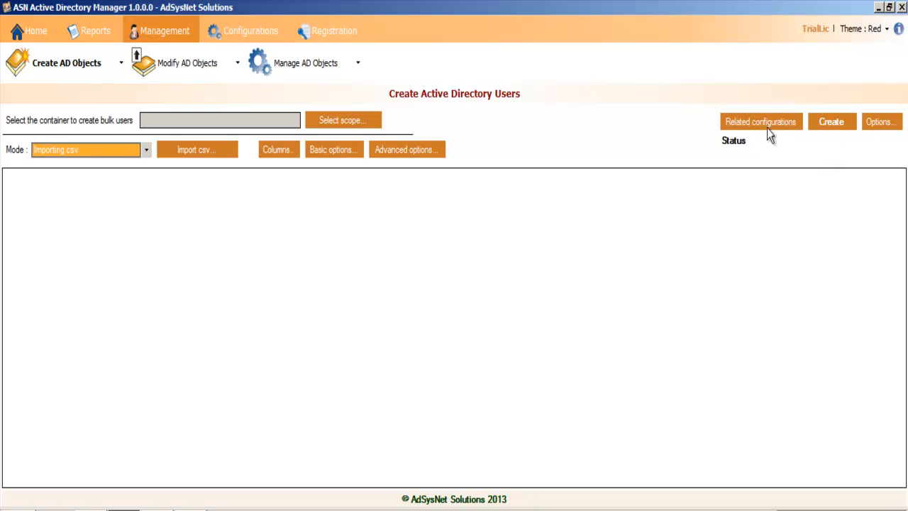
{"action": "left_click", "coordinate": [764, 123]}
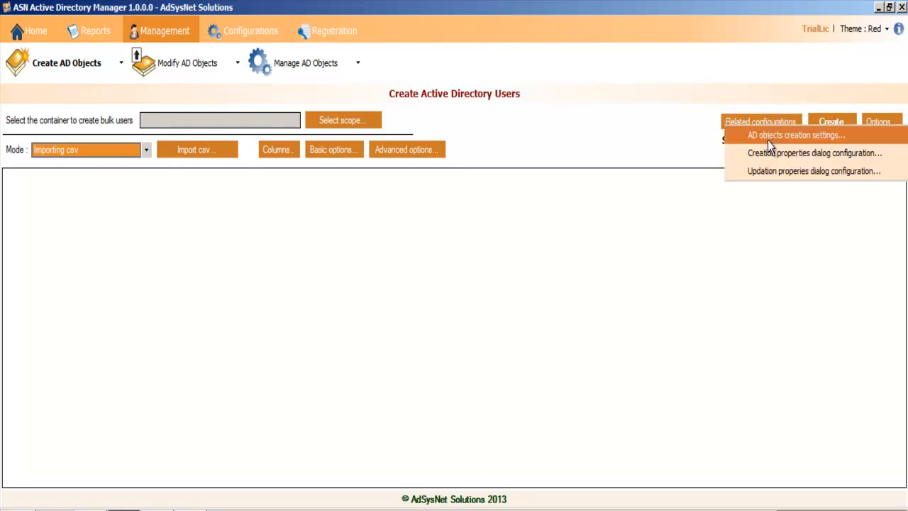
{"action": "left_click", "coordinate": [766, 217]}
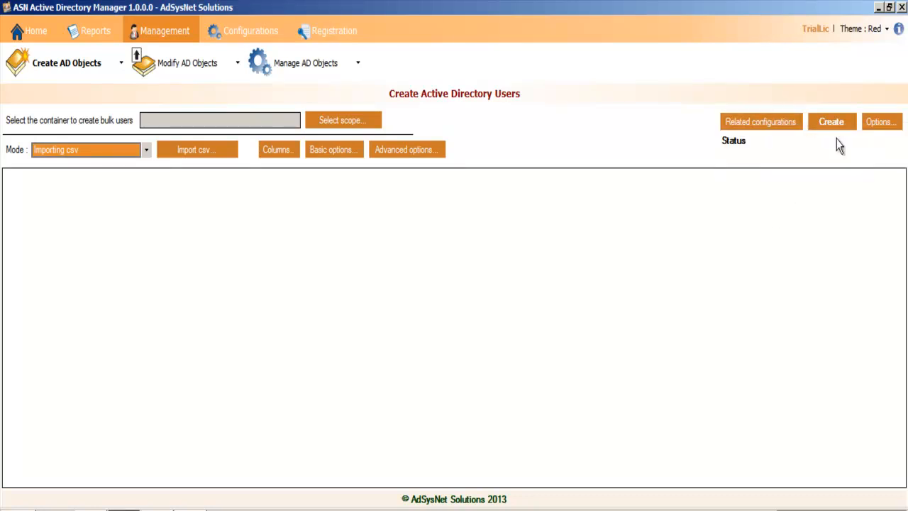
{"action": "left_click", "coordinate": [886, 127]}
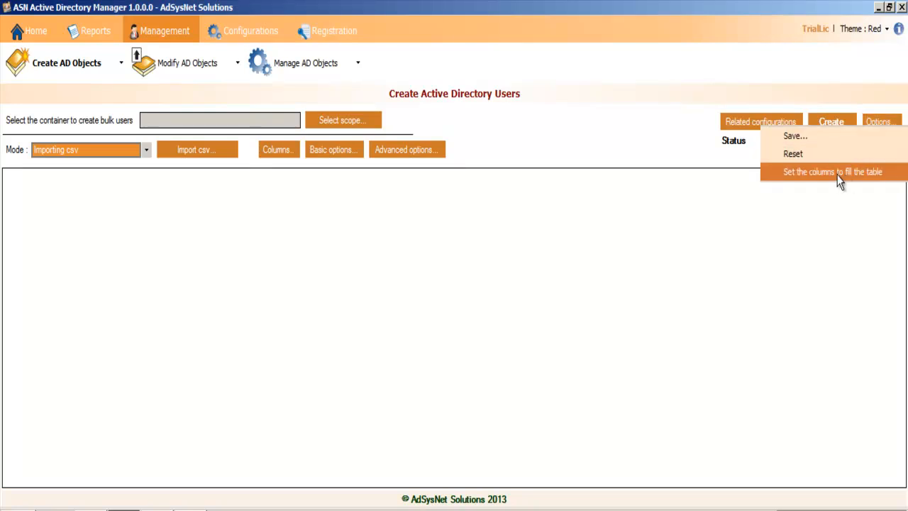
{"action": "left_click", "coordinate": [740, 258]}
Step: Set the container for the bulk users to the OU=India organizational unit in the vwr2.com domain
{"action": "left_click", "coordinate": [349, 125]}
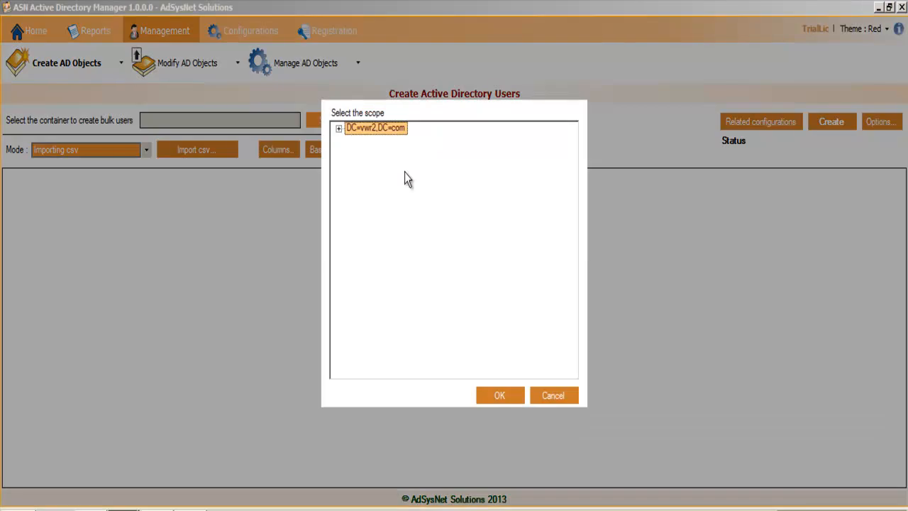
{"action": "left_click", "coordinate": [339, 130]}
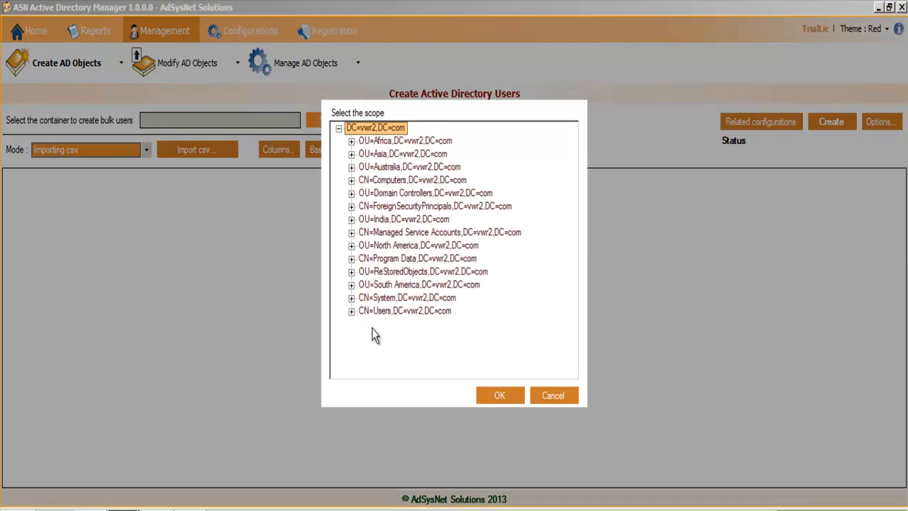
{"action": "left_click", "coordinate": [396, 285]}
{"action": "left_click", "coordinate": [402, 220]}
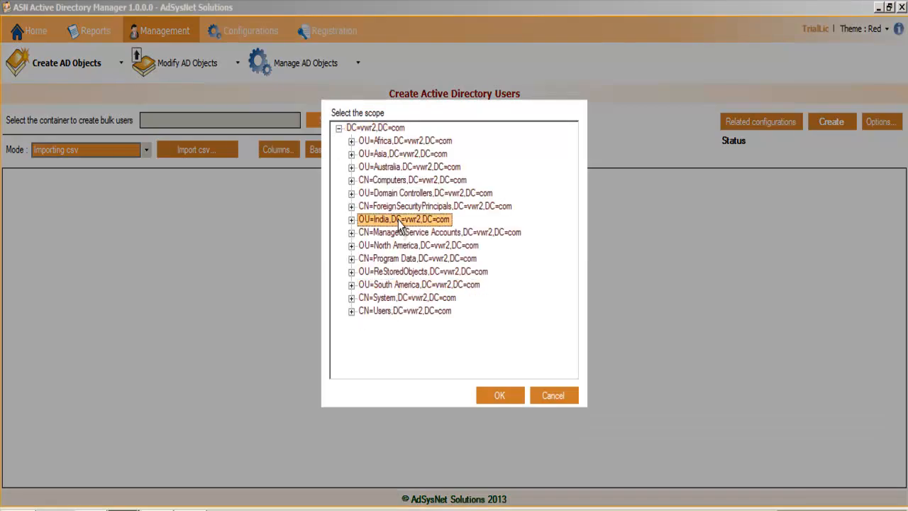
{"action": "left_click", "coordinate": [489, 392]}
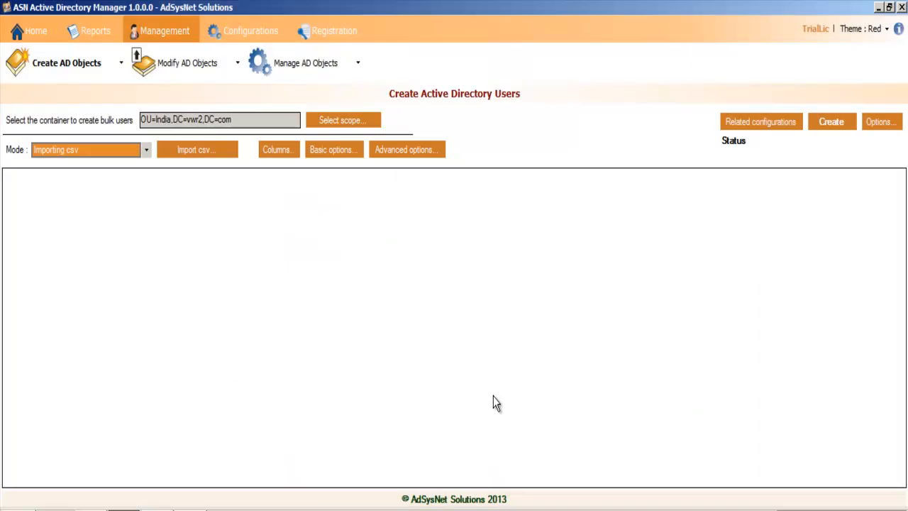
{"action": "left_click", "coordinate": [769, 131]}
{"action": "left_click", "coordinate": [559, 237]}
Step: Switch to automatic bulk records creation and define 100 records with starting index 1 and incremental step 1
{"action": "left_click", "coordinate": [112, 151]}
{"action": "left_click", "coordinate": [118, 177]}
{"action": "left_click", "coordinate": [190, 157]}
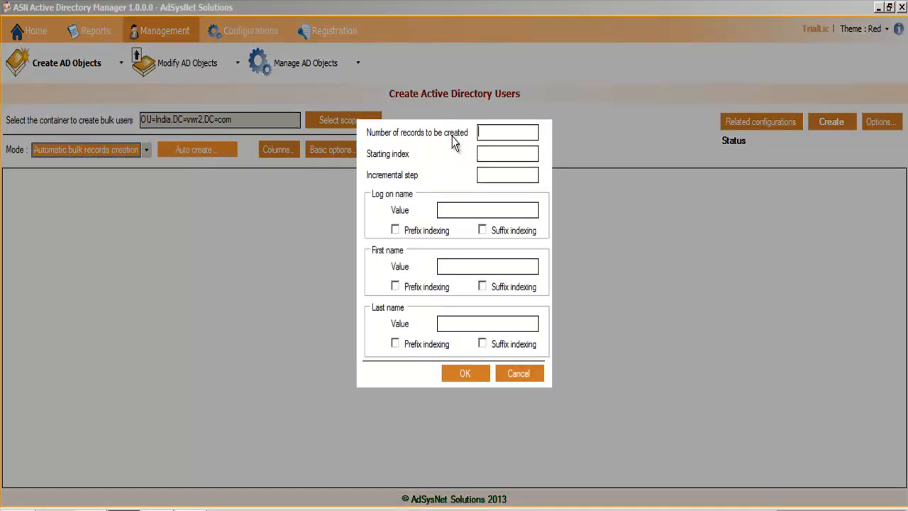
{"action": "type", "text": "10"}
{"action": "type", "text": "12"}
Step: Generate the records with logon name DemoUser, first name Demo and last name User, suffix-indexing the logon and last names
{"action": "left_click", "coordinate": [460, 209]}
{"action": "type", "text": "DemoUser"}
{"action": "left_click", "coordinate": [500, 265]}
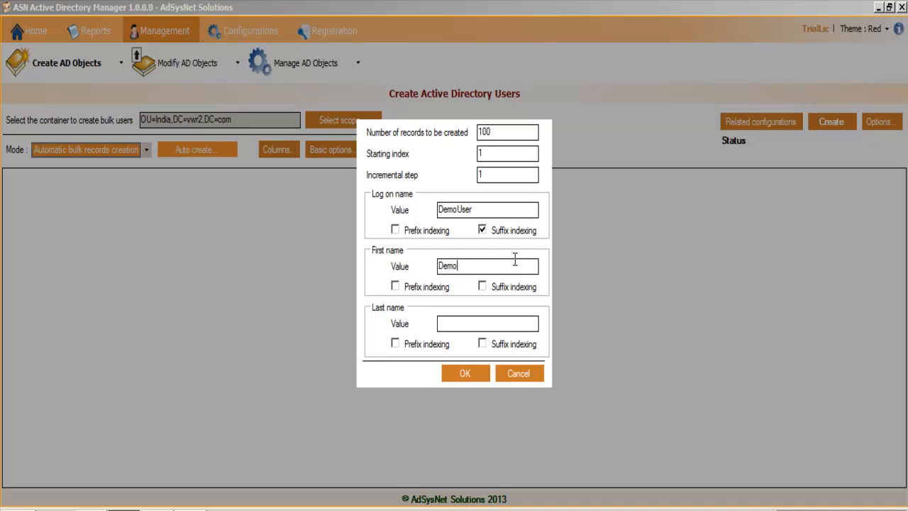
{"action": "left_click", "coordinate": [499, 318]}
{"action": "left_click", "coordinate": [479, 371]}
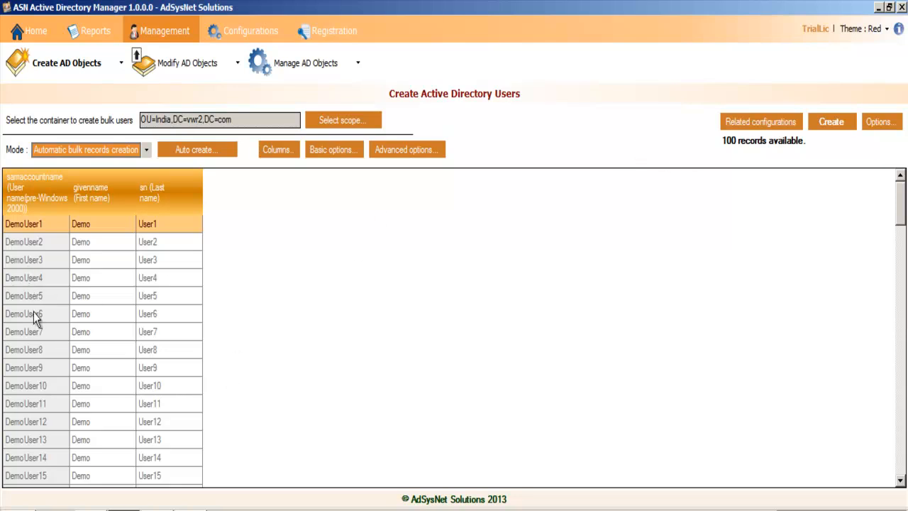
Step: Check which of the logon name, first name and last name cells can be edited in the DemoUser5 row
{"action": "left_click", "coordinate": [115, 301]}
{"action": "left_click", "coordinate": [116, 301]}
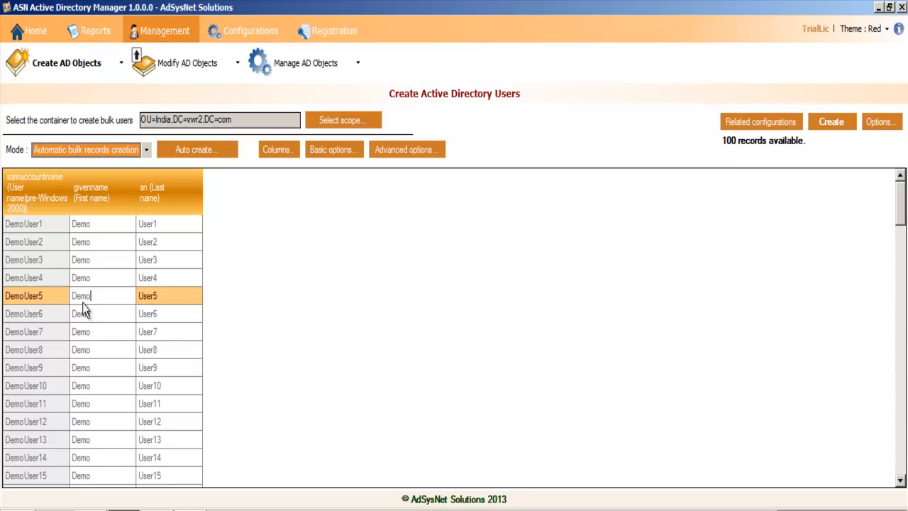
{"action": "left_click_drag", "start_coordinate": [165, 288], "coordinate": [166, 286]}
{"action": "left_click", "coordinate": [163, 293]}
{"action": "left_click", "coordinate": [163, 293]}
{"action": "left_click", "coordinate": [163, 293]}
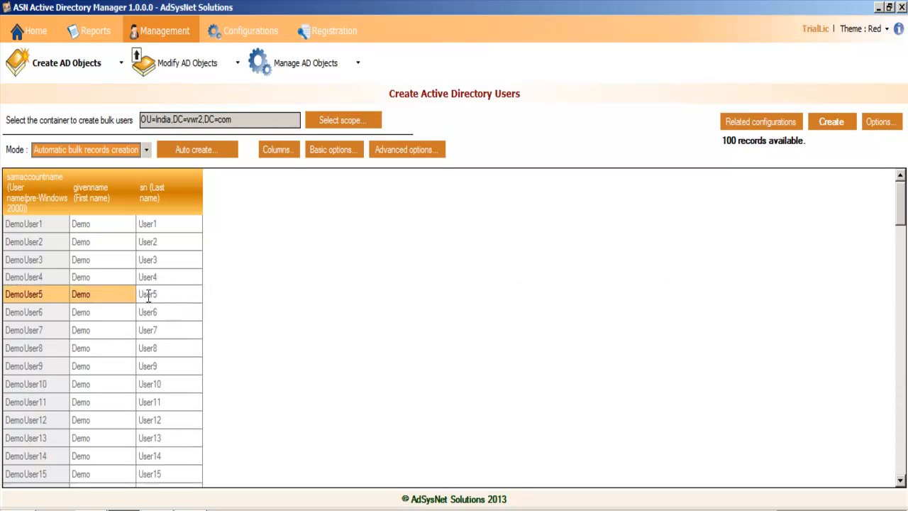
{"action": "left_click", "coordinate": [37, 297]}
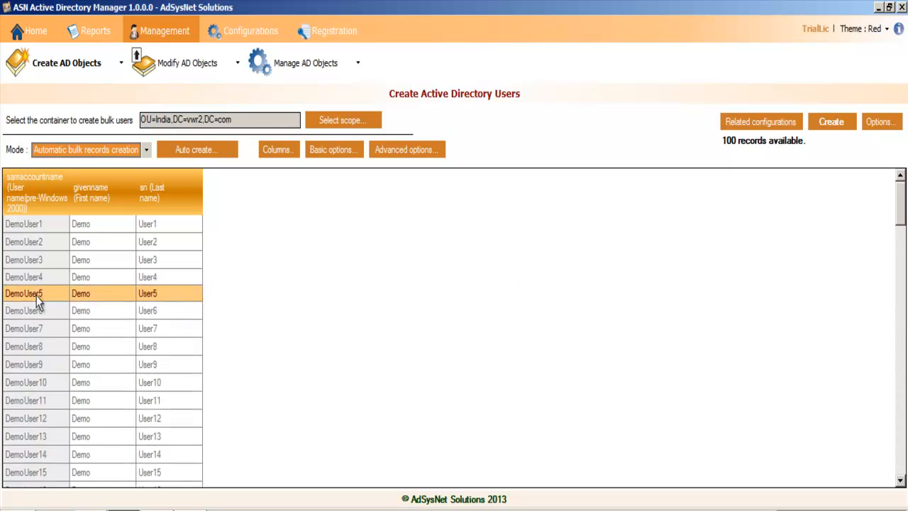
Step: Examine the table attribute updation settings in the AD objects creation settings, and close them without saving
{"action": "left_click", "coordinate": [737, 127]}
{"action": "left_click", "coordinate": [778, 133]}
{"action": "left_click", "coordinate": [302, 127]}
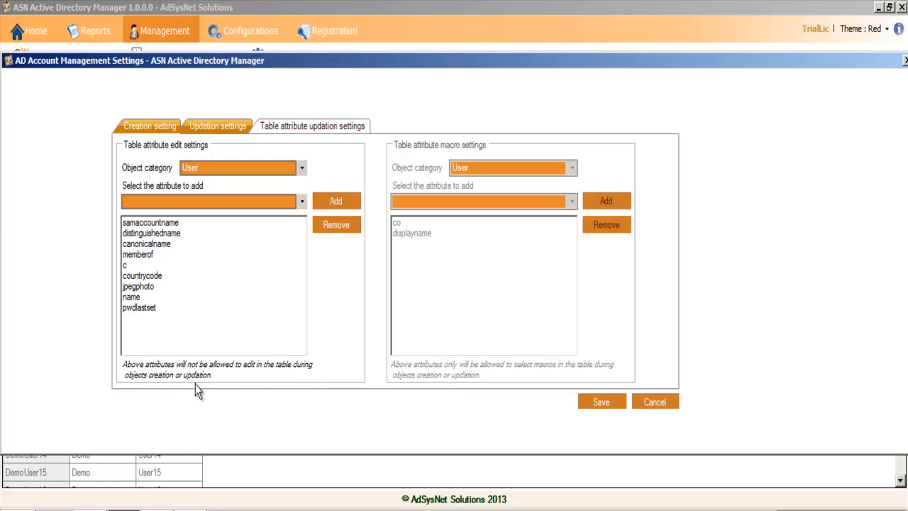
{"action": "left_click", "coordinate": [664, 405]}
Step: Change the mode to Add records individually and start a new record
{"action": "scroll", "coordinate": [403, 408], "scroll_direction": "down", "scroll_amount": 15}
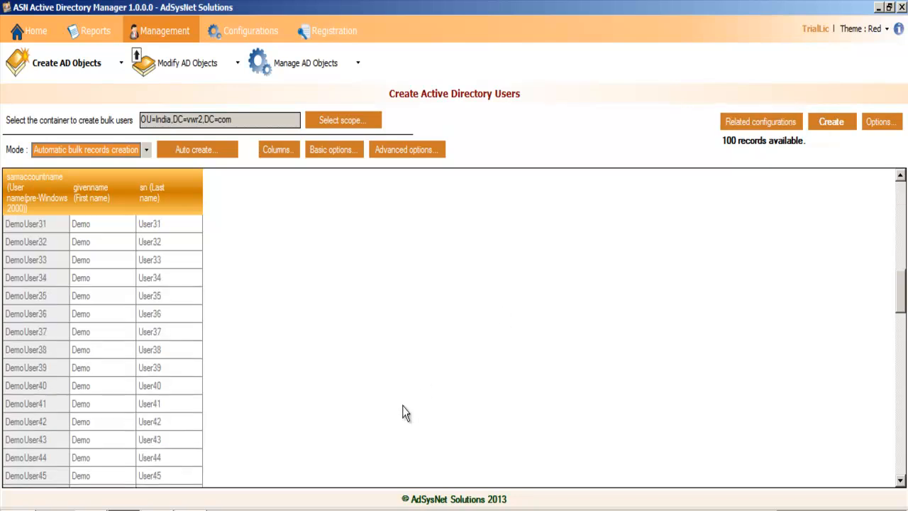
{"action": "scroll", "coordinate": [401, 405], "scroll_direction": "down", "scroll_amount": 9}
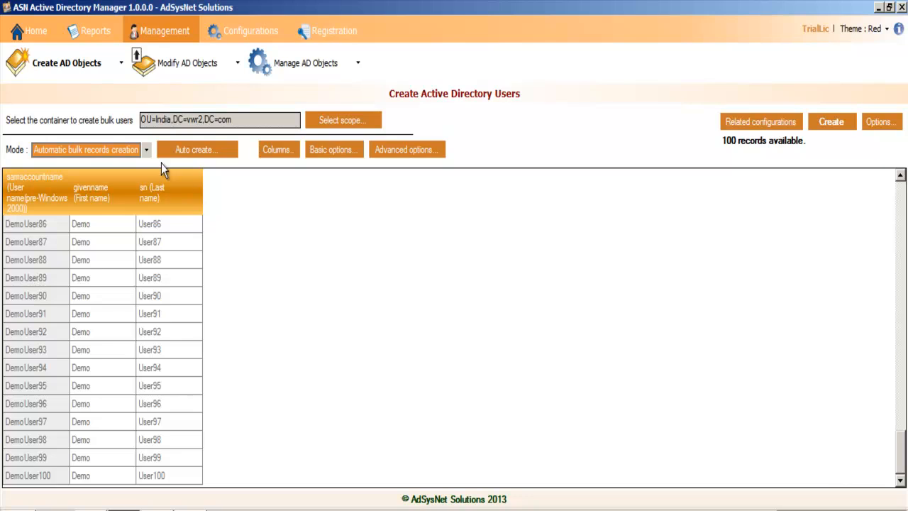
{"action": "left_click", "coordinate": [130, 156]}
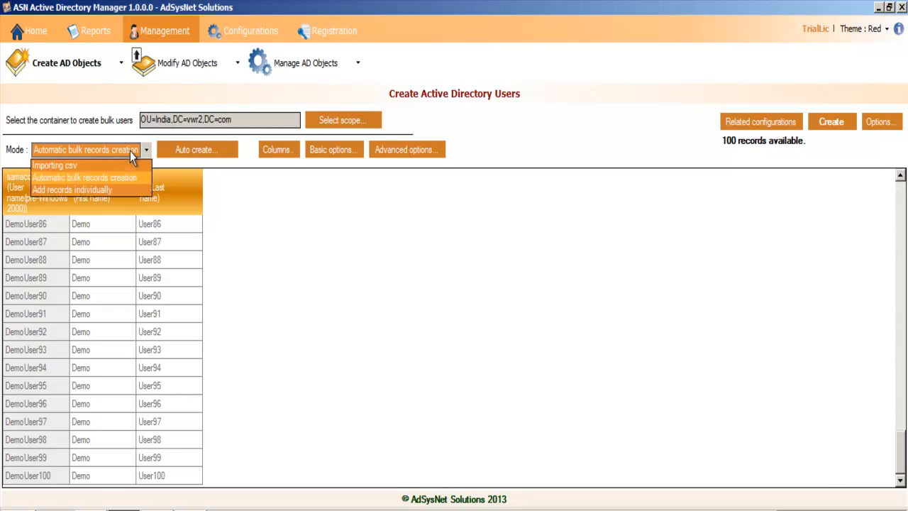
{"action": "left_click", "coordinate": [110, 191]}
{"action": "left_click", "coordinate": [184, 150]}
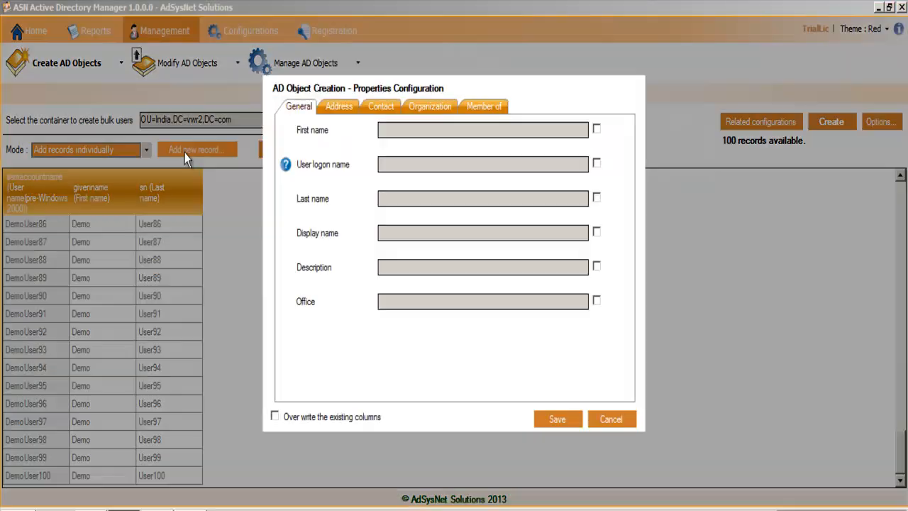
Step: Add the record with first name Demo, logon name DemoUser101 and last name User101, and check it in the table
{"action": "left_click", "coordinate": [596, 128]}
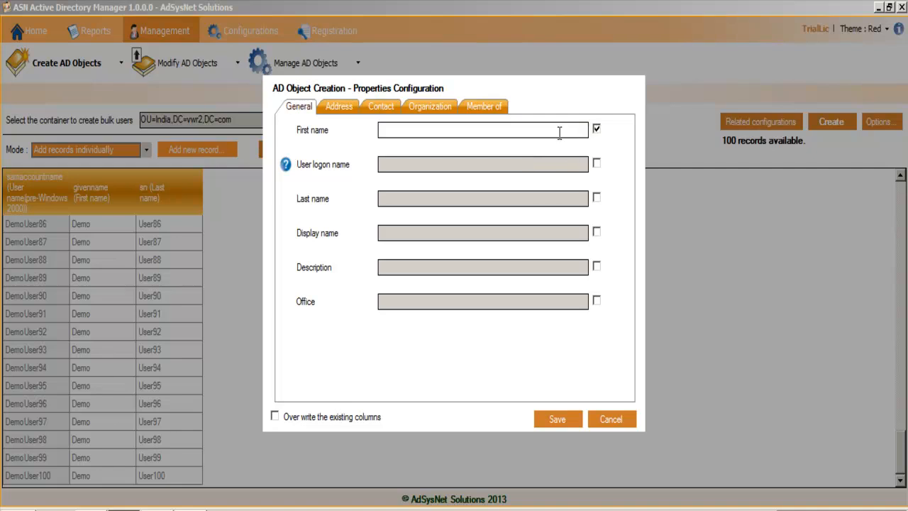
{"action": "left_click", "coordinate": [543, 134]}
{"action": "type", "text": "Demo"}
{"action": "left_click", "coordinate": [598, 168]}
{"action": "left_click", "coordinate": [598, 197]}
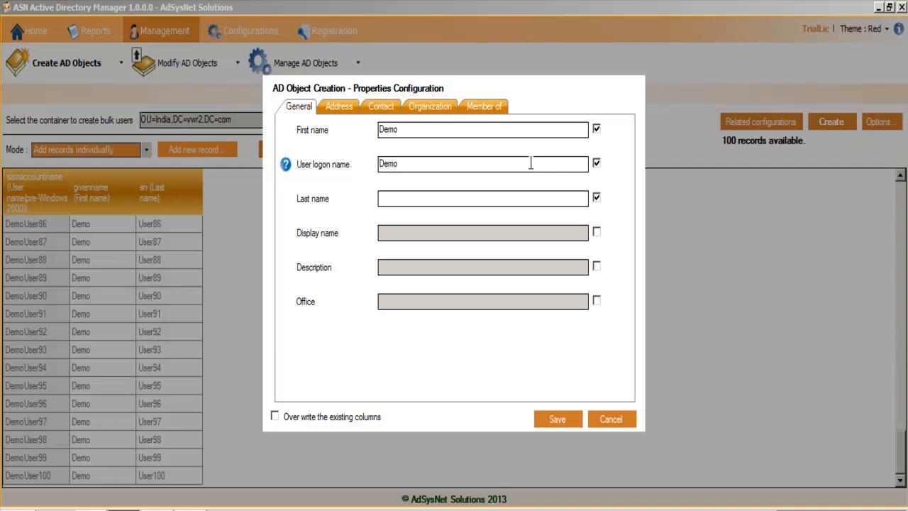
{"action": "type", "text": "01"}
{"action": "left_click", "coordinate": [557, 419]}
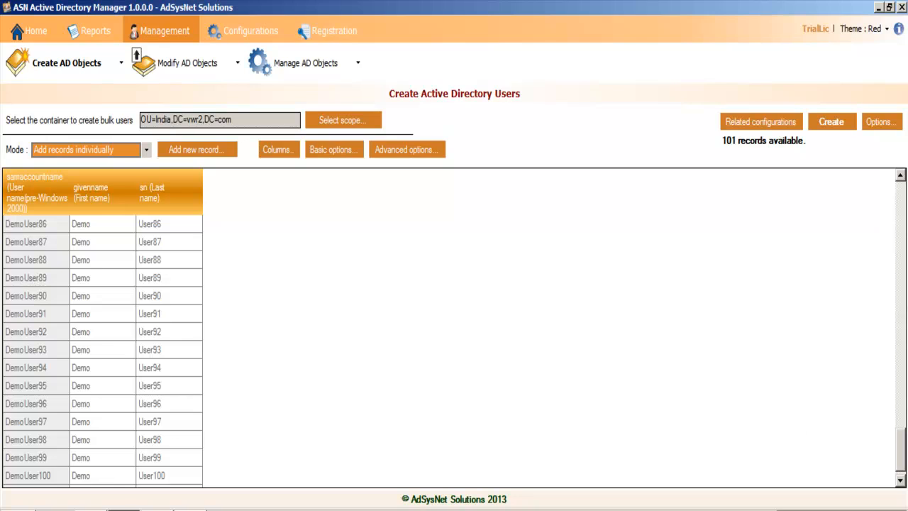
{"action": "left_click", "coordinate": [901, 477]}
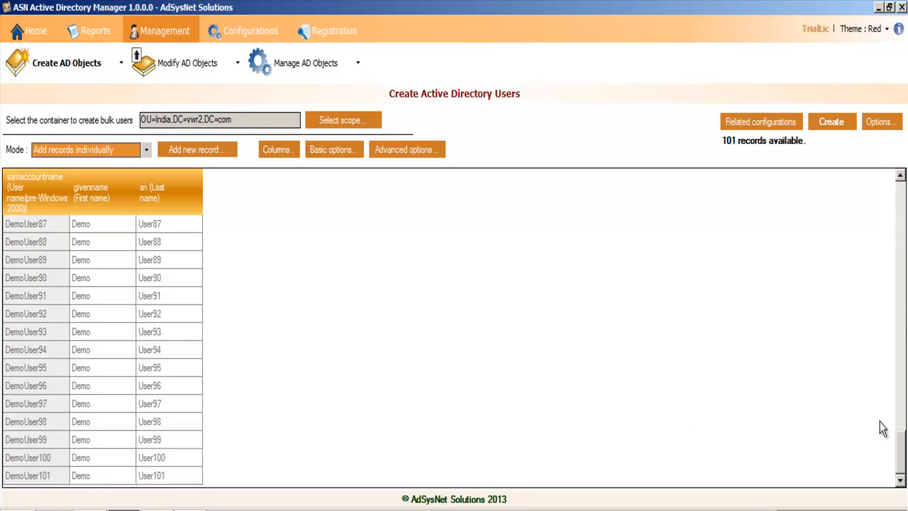
Step: Save the user records to the desktop as a CSV file named create-demo-users and locate the saved file there
{"action": "left_click_drag", "start_coordinate": [899, 461], "coordinate": [898, 193]}
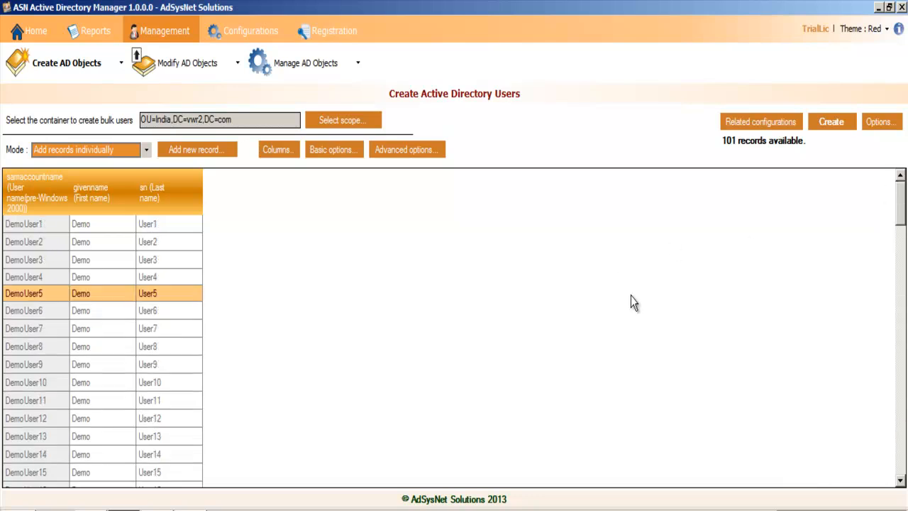
{"action": "left_click", "coordinate": [892, 127]}
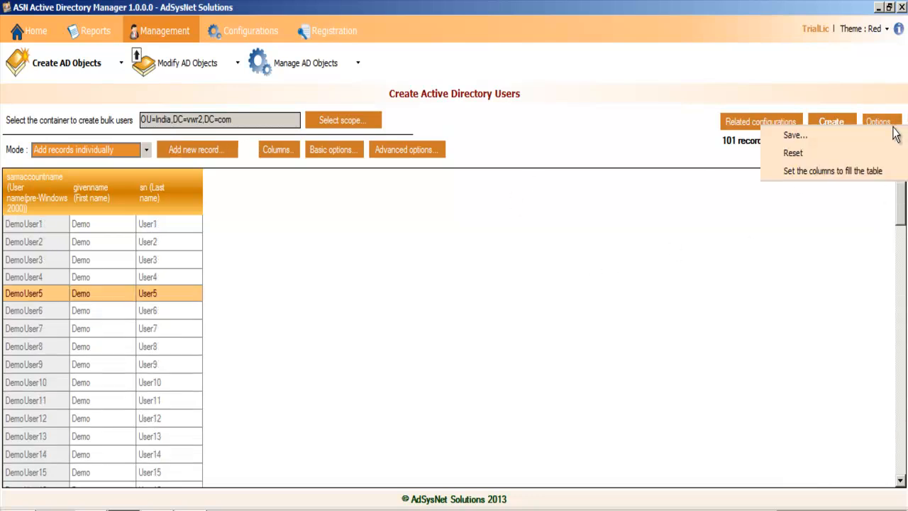
{"action": "left_click", "coordinate": [860, 137]}
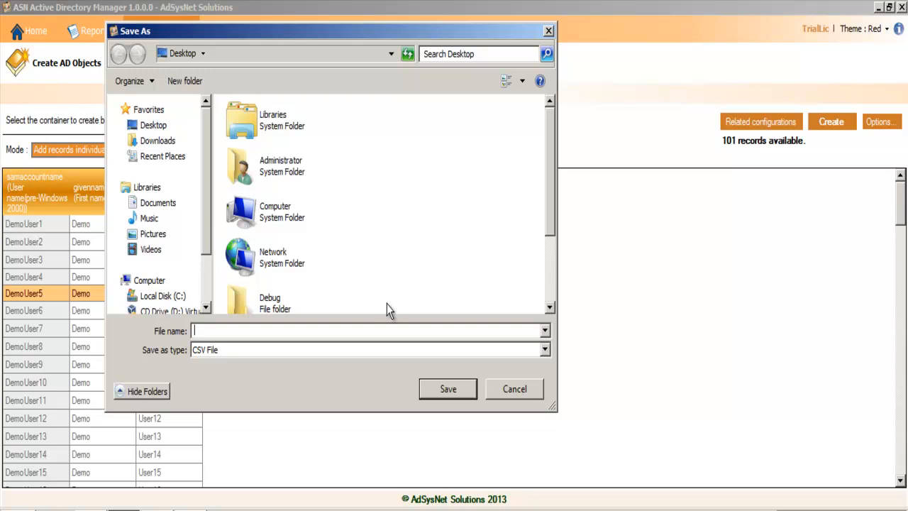
{"action": "type", "text": "create-demo-users"}
{"action": "left_click", "coordinate": [449, 388]}
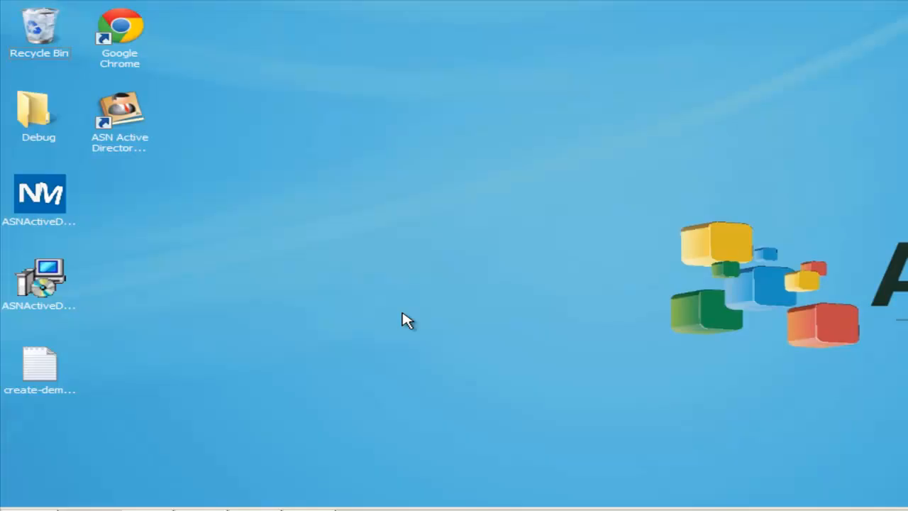
{"action": "left_click", "coordinate": [59, 374]}
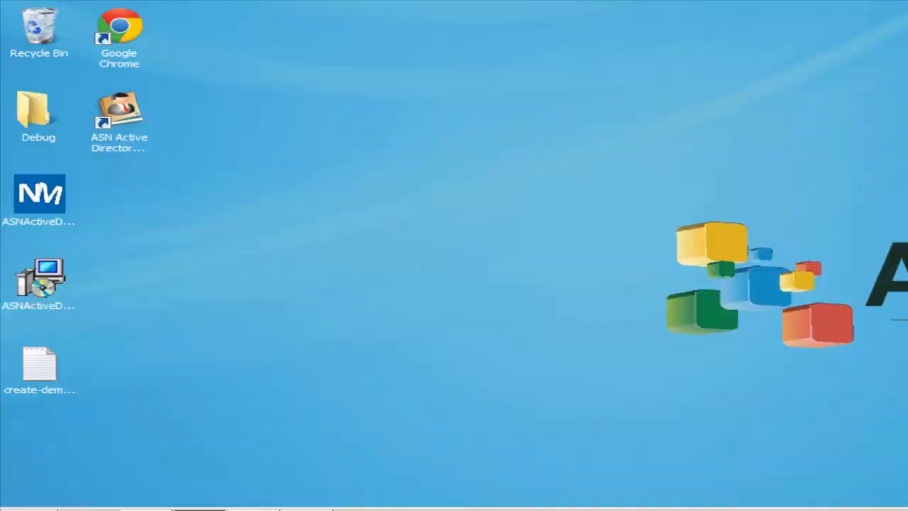
{"action": "left_click", "coordinate": [79, 504]}
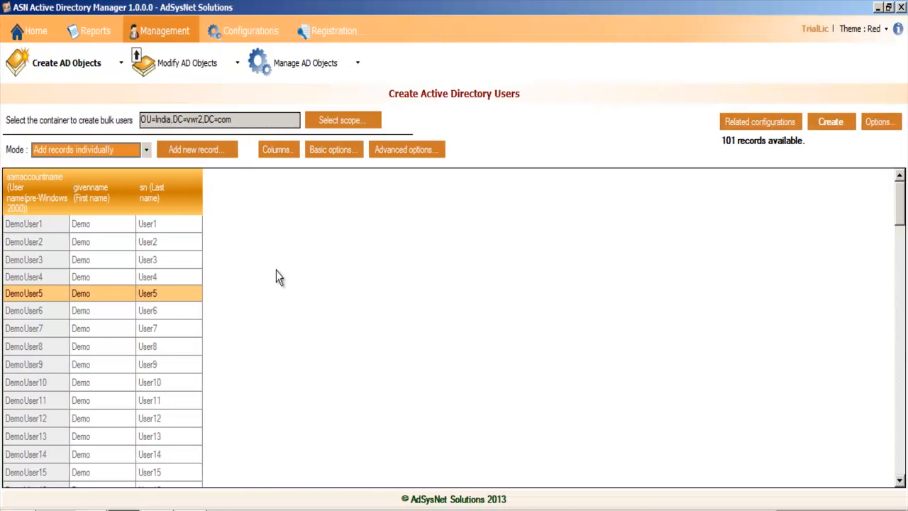
Step: Return to the home page and reopen the Active Directory user creation page with an empty table
{"action": "left_click", "coordinate": [82, 66]}
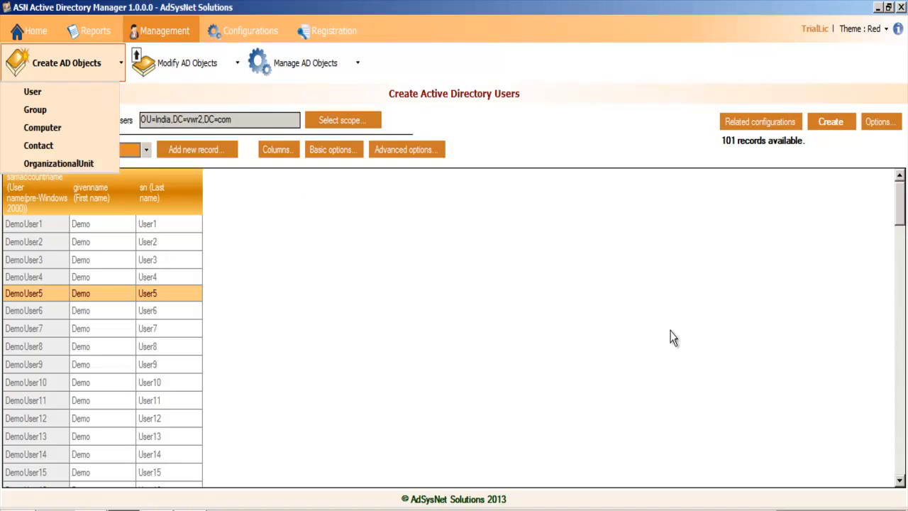
{"action": "left_click", "coordinate": [738, 326]}
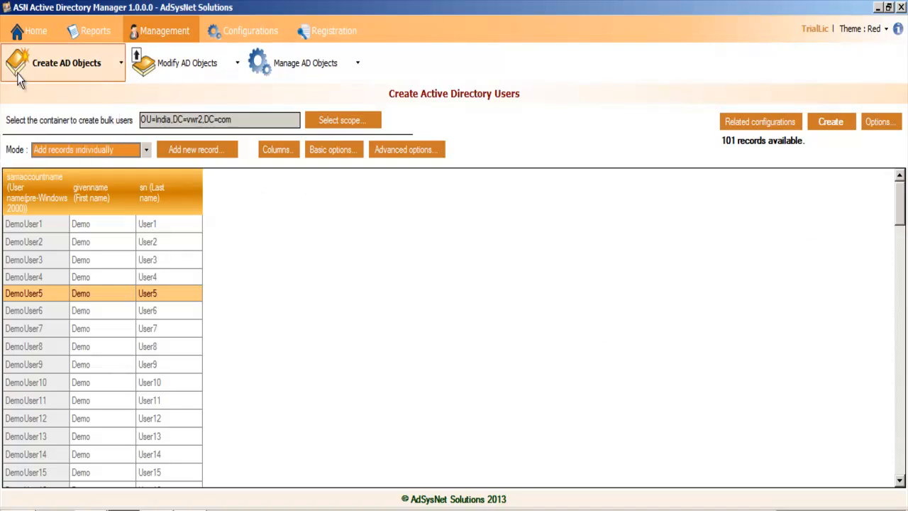
{"action": "left_click", "coordinate": [35, 31]}
{"action": "left_click", "coordinate": [61, 259]}
{"action": "left_click", "coordinate": [35, 347]}
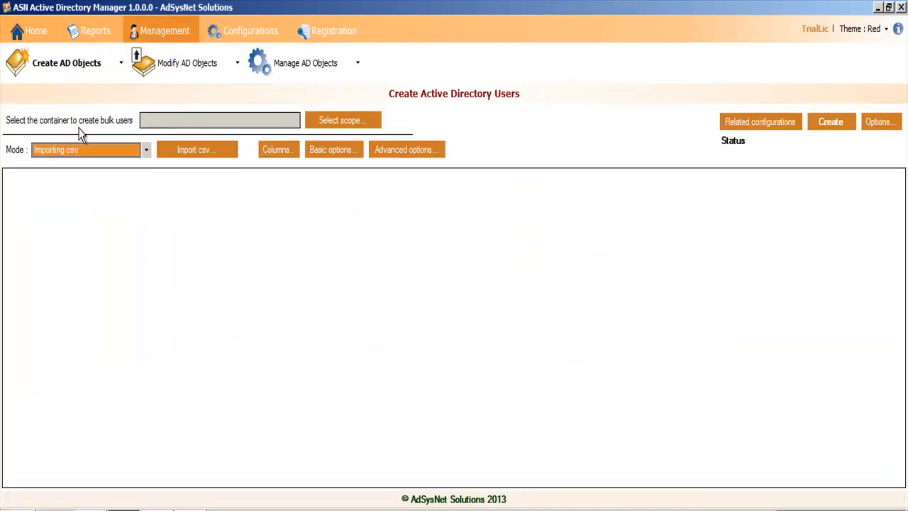
Step: Select the OU=India organizational unit as the container for the users of the CSV import
{"action": "left_click", "coordinate": [337, 120]}
{"action": "left_click", "coordinate": [338, 129]}
{"action": "left_click", "coordinate": [399, 220]}
{"action": "left_click", "coordinate": [500, 395]}
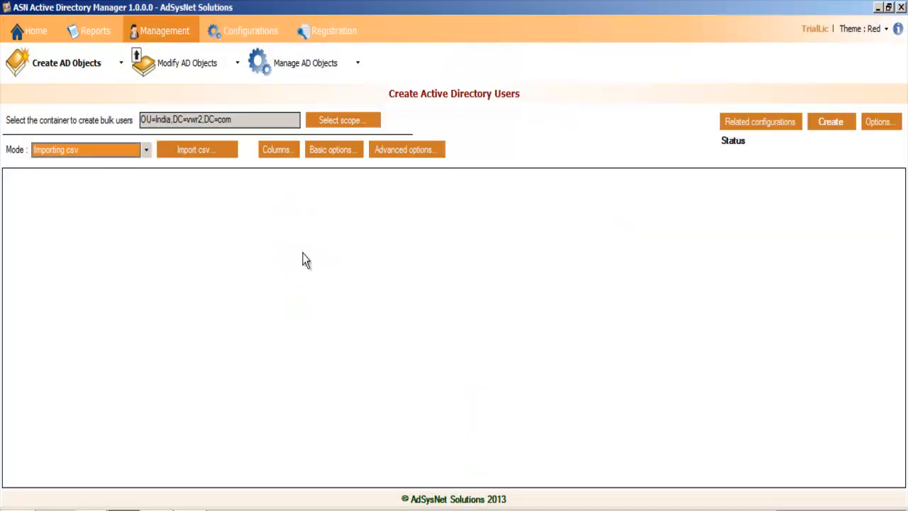
Step: Import the user records from the create-demo-users CSV file on the desktop using the Importing csv mode
{"action": "left_click", "coordinate": [124, 151]}
{"action": "left_click", "coordinate": [64, 166]}
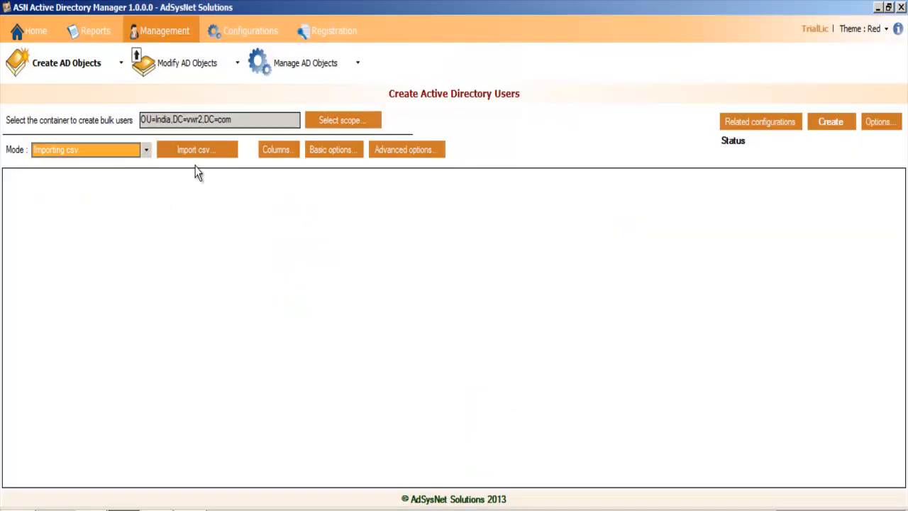
{"action": "left_click", "coordinate": [197, 150]}
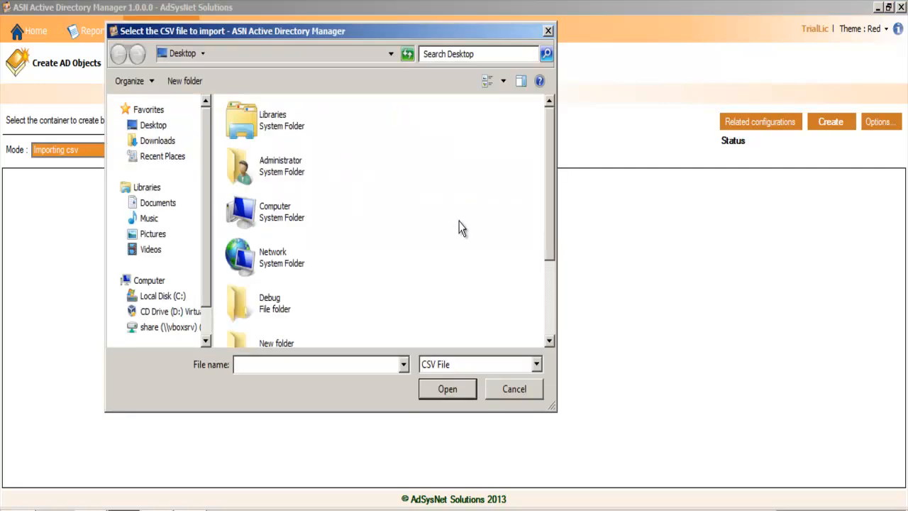
{"action": "scroll", "coordinate": [458, 226], "scroll_direction": "down", "scroll_amount": 3}
{"action": "double_click", "coordinate": [321, 332]}
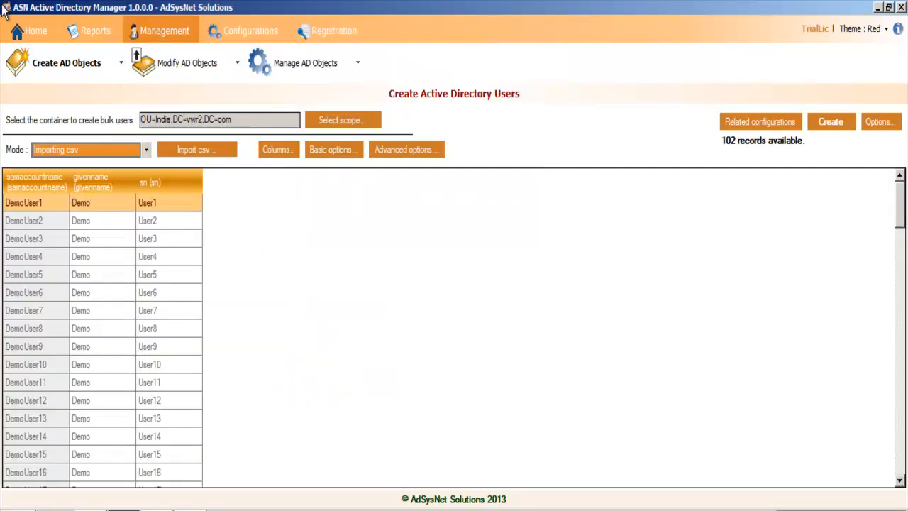
Step: Delete the empty record at the end of the imported user table
{"action": "scroll", "coordinate": [905, 319], "scroll_direction": "down", "scroll_amount": 3}
{"action": "scroll", "coordinate": [905, 319], "scroll_direction": "down", "scroll_amount": 20}
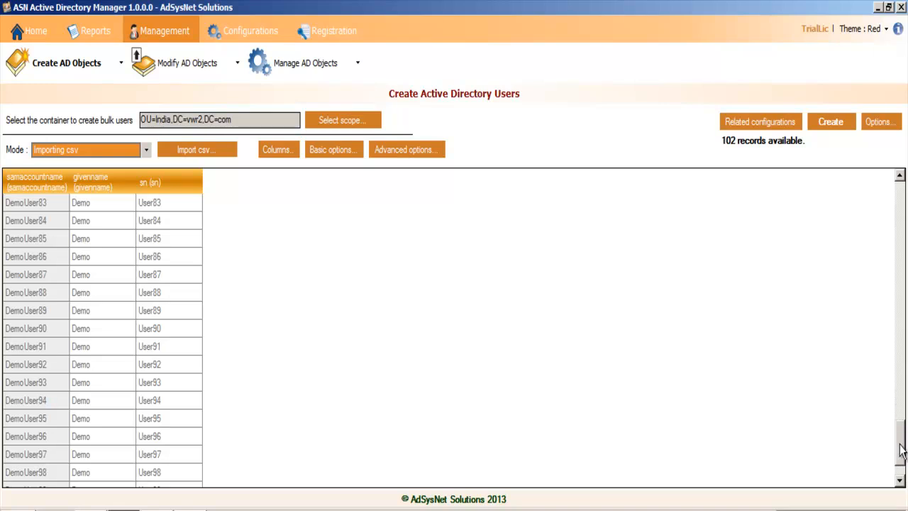
{"action": "scroll", "coordinate": [899, 479], "scroll_direction": "down", "scroll_amount": 2}
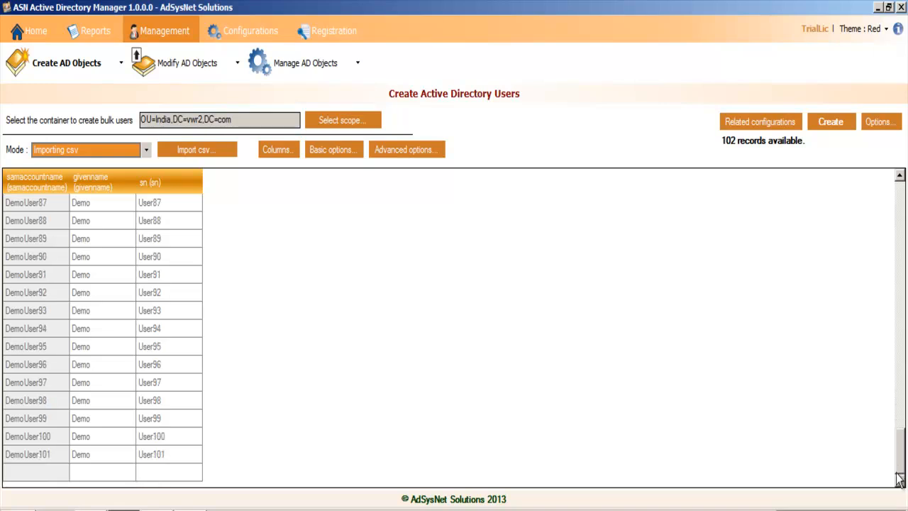
{"action": "left_click", "coordinate": [33, 472]}
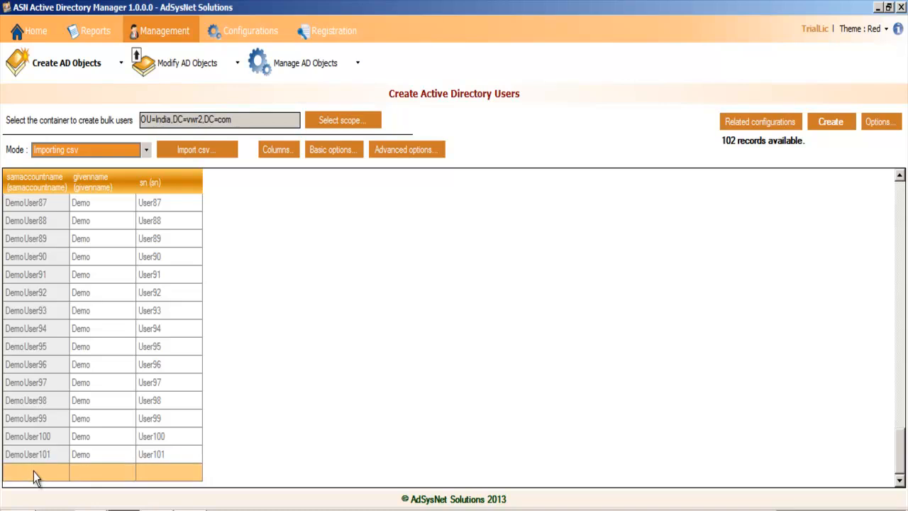
{"action": "key", "text": "Delete"}
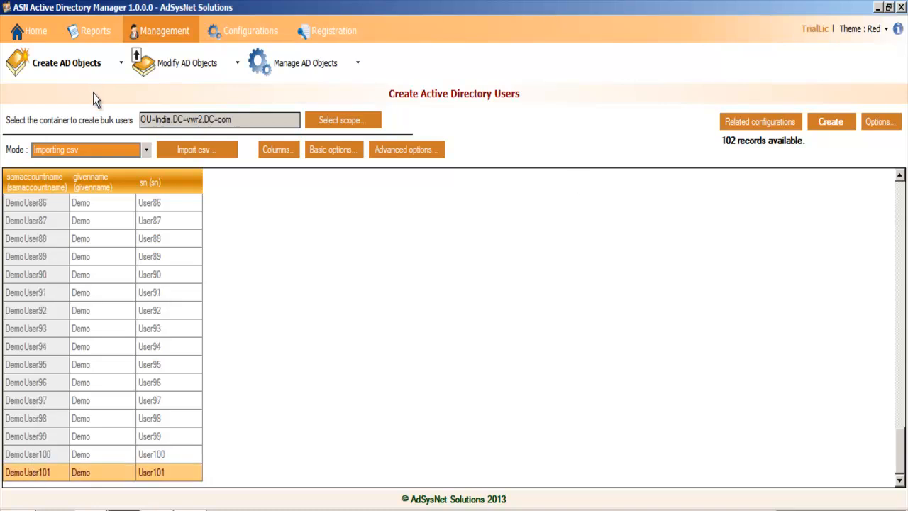
{"action": "left_click", "coordinate": [108, 149]}
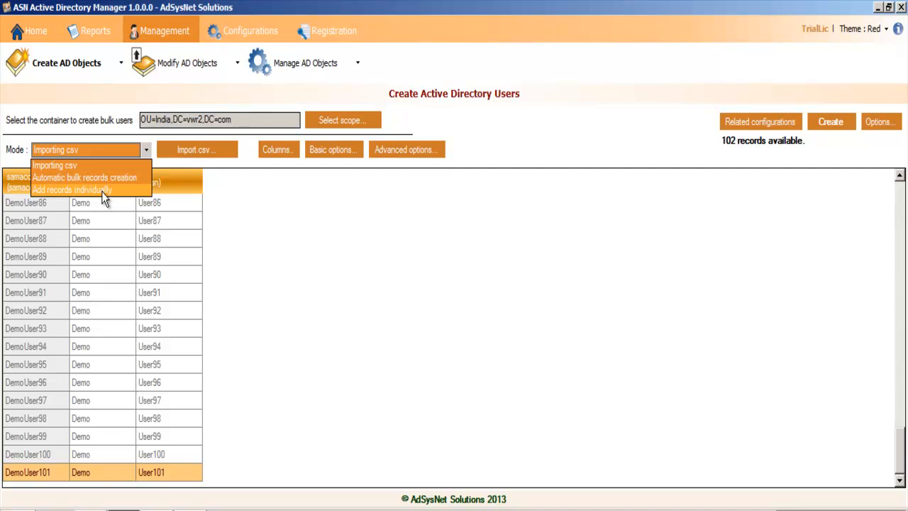
{"action": "left_click", "coordinate": [372, 259]}
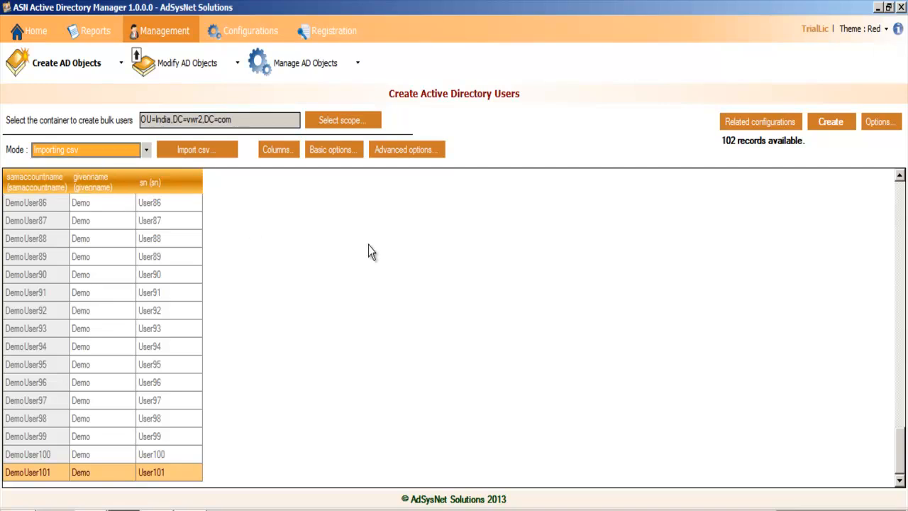
Step: Add a column for the department attribute with display name Department and value Demo to all user records
{"action": "left_click", "coordinate": [284, 154]}
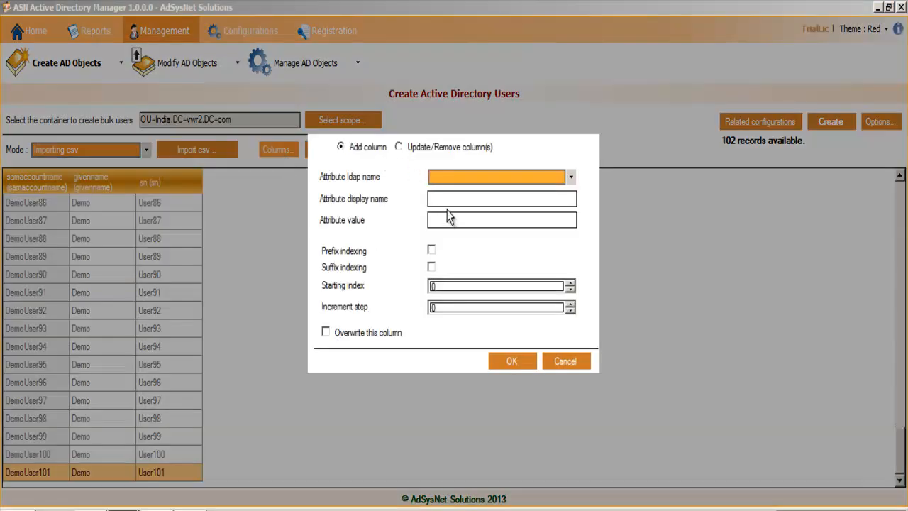
{"action": "left_click", "coordinate": [462, 183]}
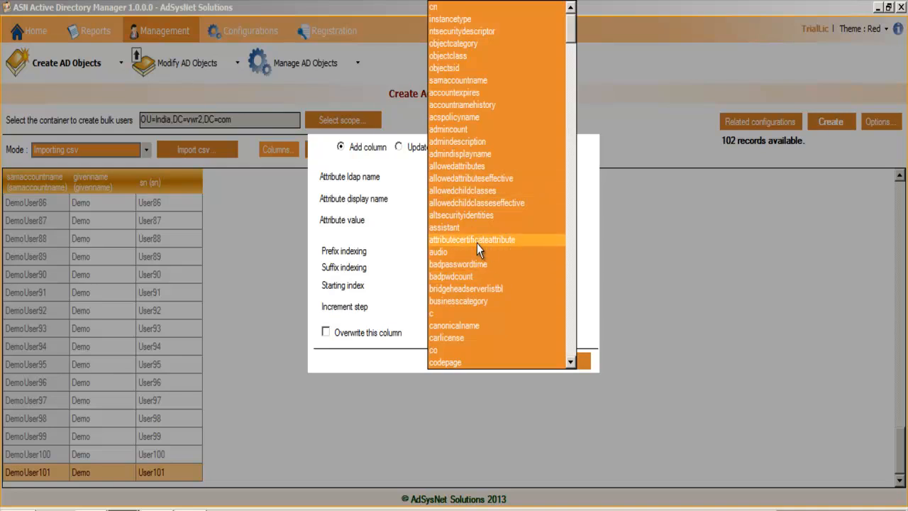
{"action": "scroll", "coordinate": [476, 243], "scroll_direction": "down", "scroll_amount": 6}
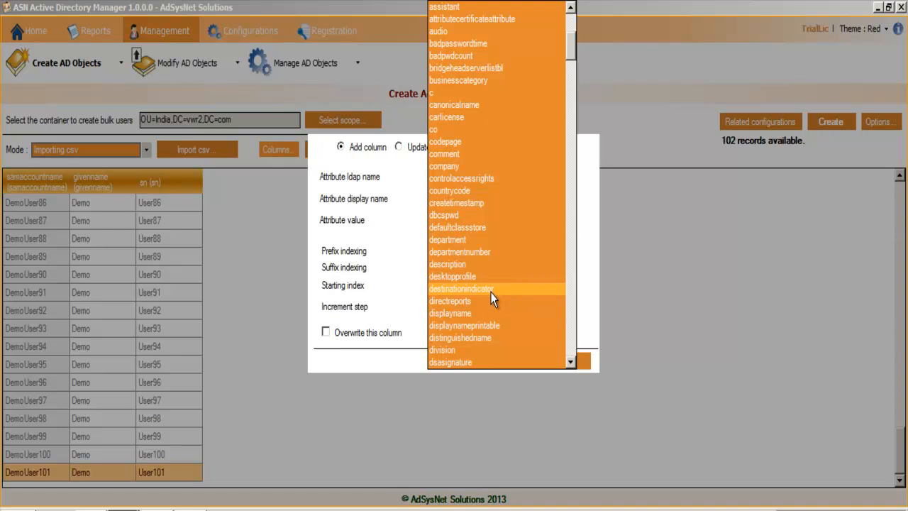
{"action": "left_click", "coordinate": [492, 240]}
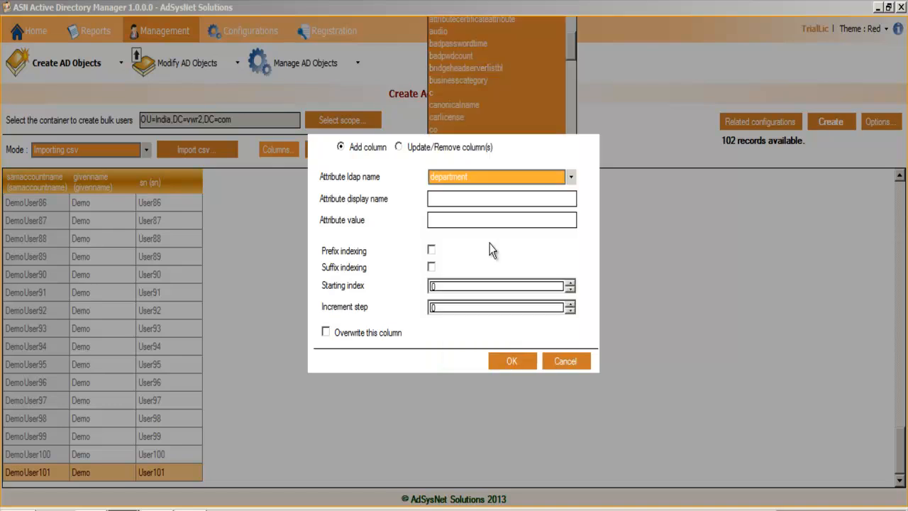
{"action": "left_click", "coordinate": [478, 198]}
{"action": "type", "text": "De"}
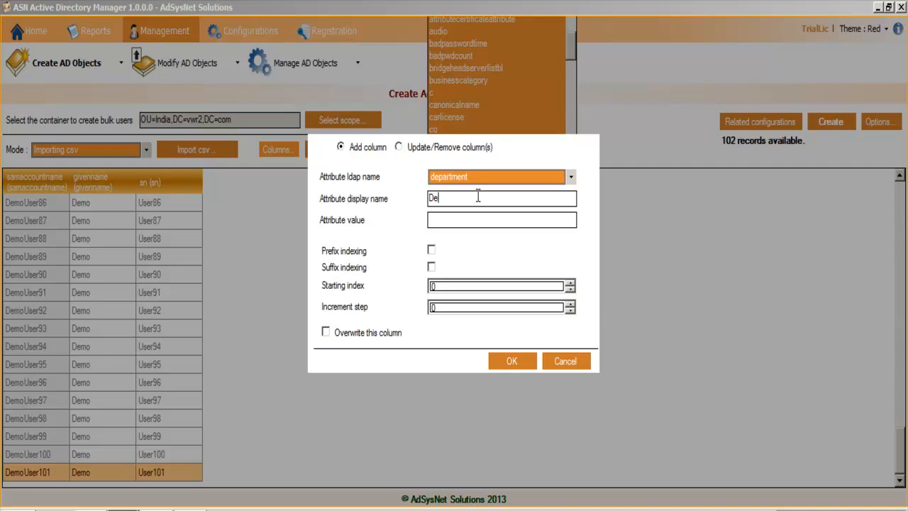
{"action": "type", "text": "partmenDEmo"}
{"action": "left_click", "coordinate": [512, 363]}
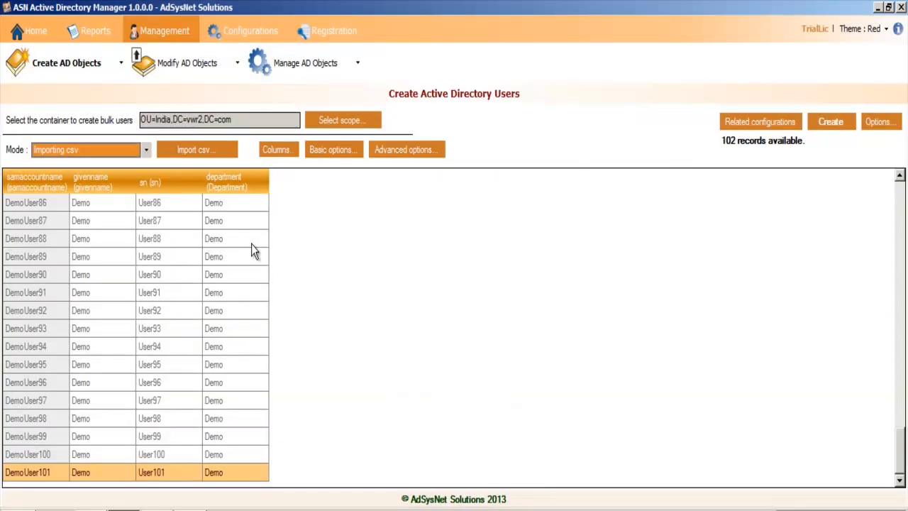
{"action": "left_click_drag", "start_coordinate": [902, 474], "coordinate": [904, 217]}
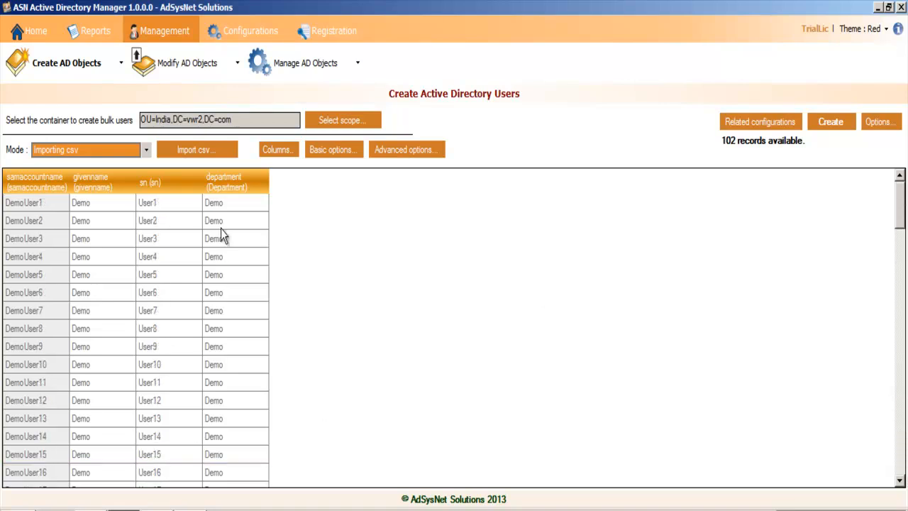
Step: Set the Manager property of the new users to the Administrator account, found by searching users for "ad"
{"action": "left_click", "coordinate": [389, 147]}
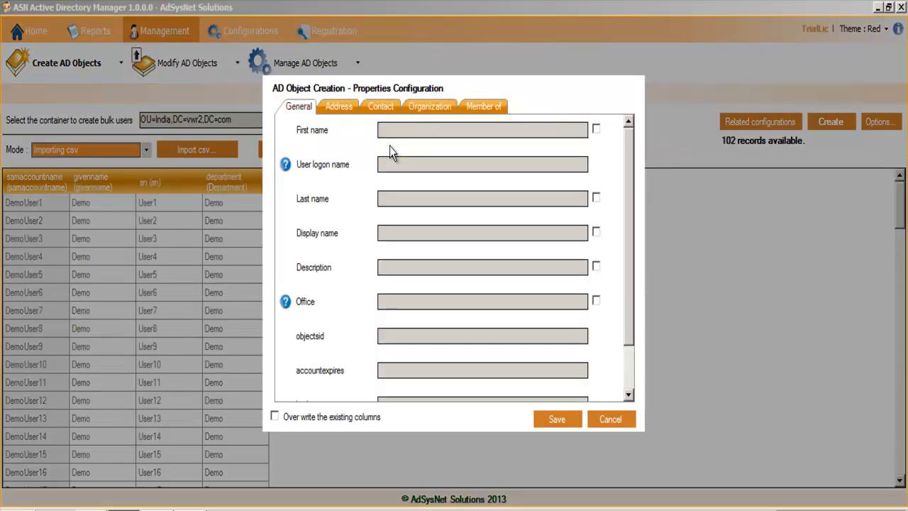
{"action": "left_click", "coordinate": [353, 108]}
{"action": "left_click", "coordinate": [429, 119]}
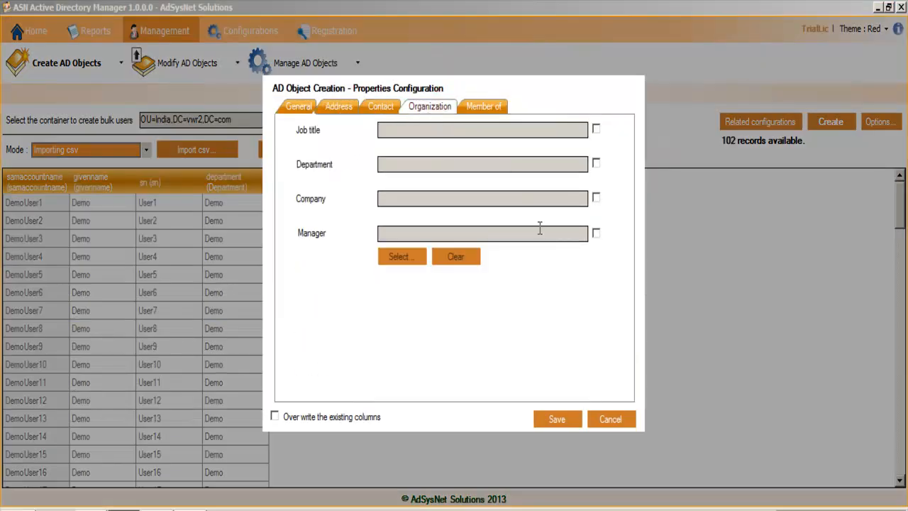
{"action": "left_click", "coordinate": [596, 233]}
{"action": "left_click", "coordinate": [402, 257]}
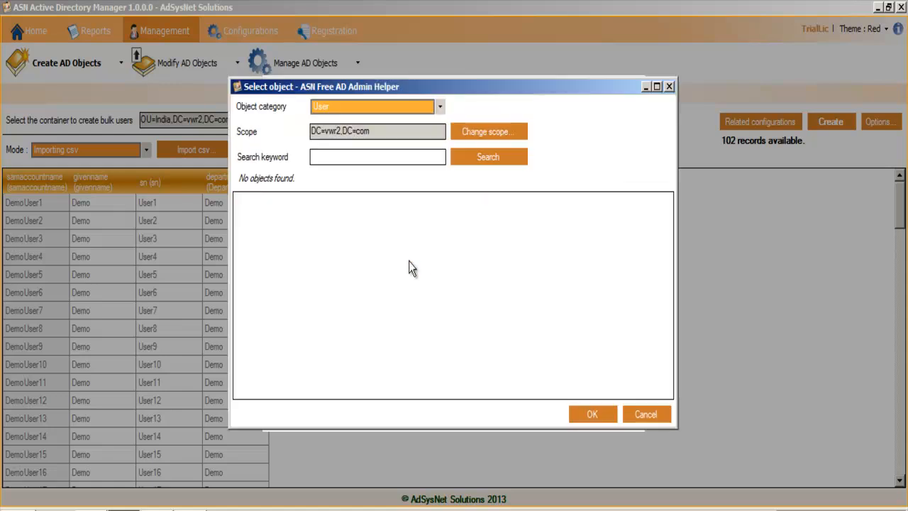
{"action": "left_click", "coordinate": [429, 156]}
{"action": "left_click", "coordinate": [498, 161]}
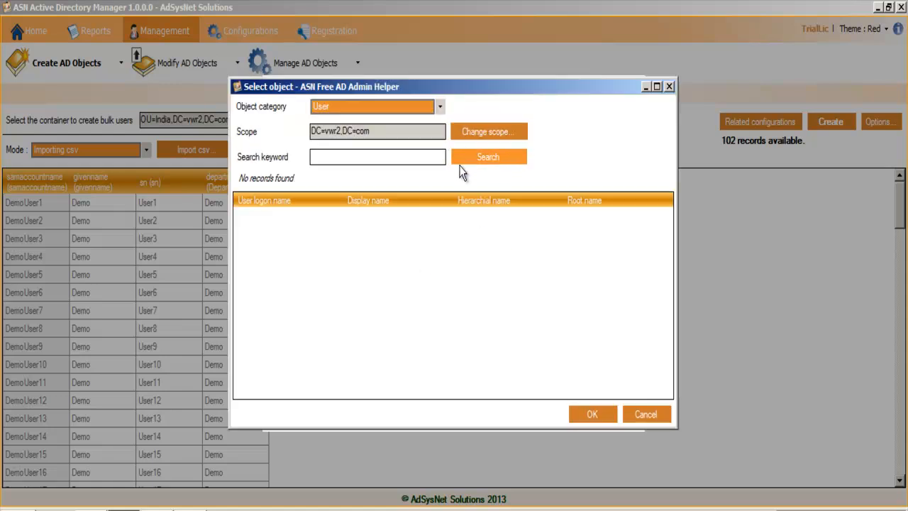
{"action": "left_click", "coordinate": [422, 159]}
{"action": "type", "text": "ad"}
{"action": "left_click", "coordinate": [498, 158]}
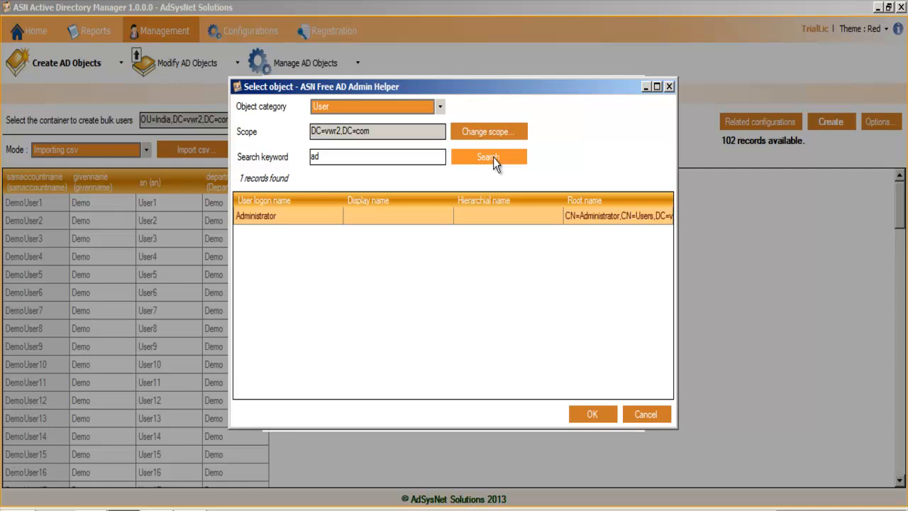
{"action": "left_click", "coordinate": [593, 417]}
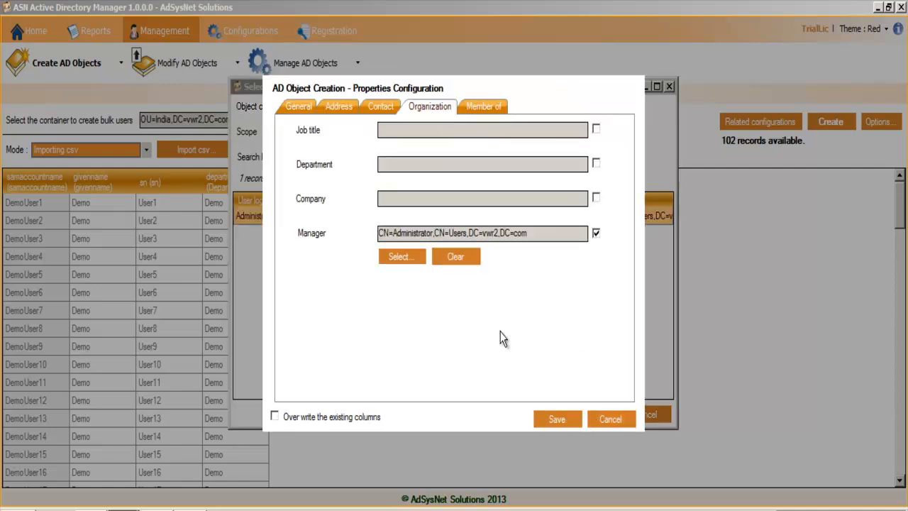
Step: Add the Domain Admins group to the new users' memberships, searching groups for "domain ad"
{"action": "left_click", "coordinate": [497, 110]}
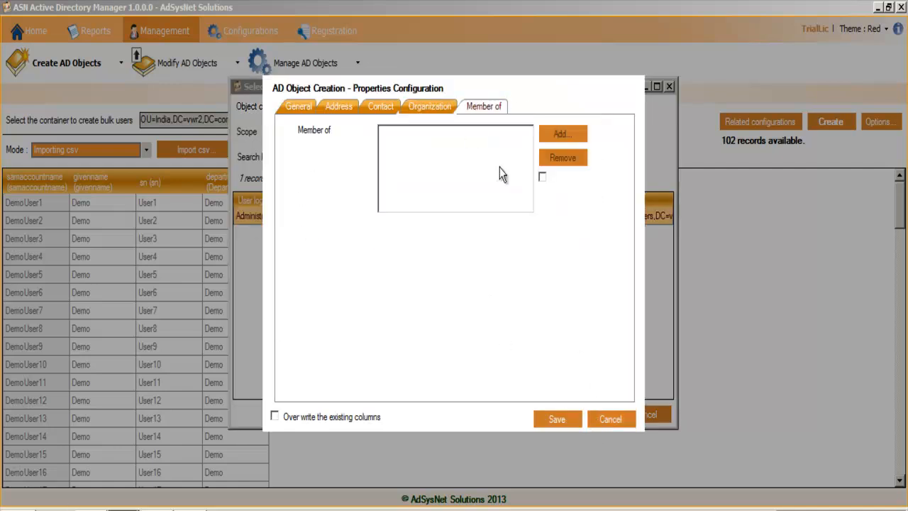
{"action": "left_click", "coordinate": [560, 134]}
{"action": "left_click", "coordinate": [407, 157]}
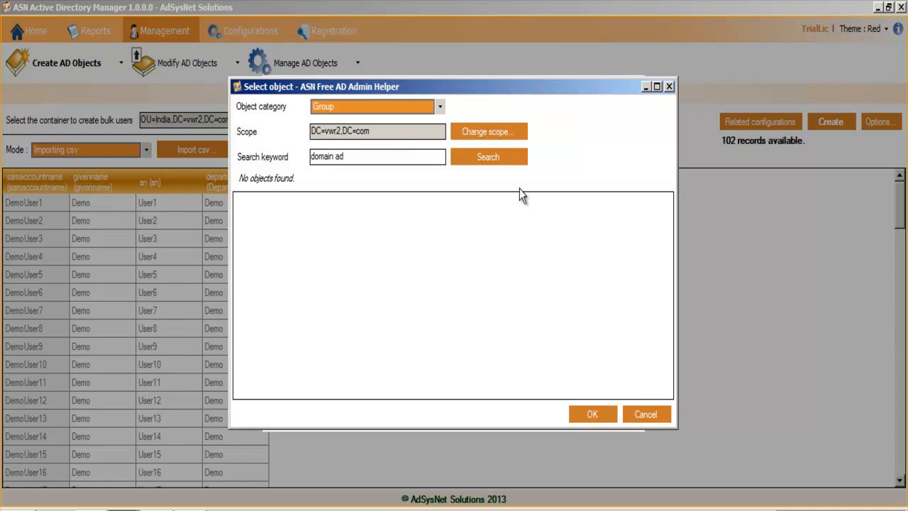
{"action": "left_click", "coordinate": [498, 154]}
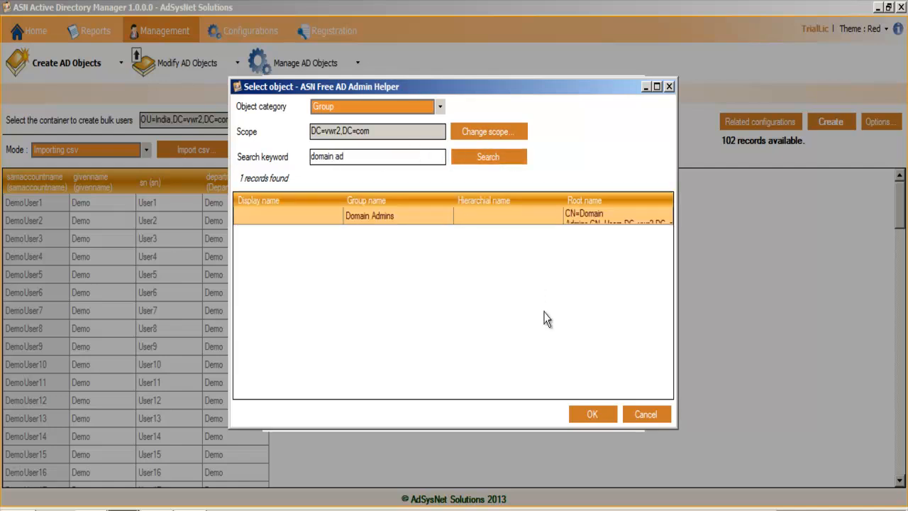
{"action": "left_click", "coordinate": [592, 414]}
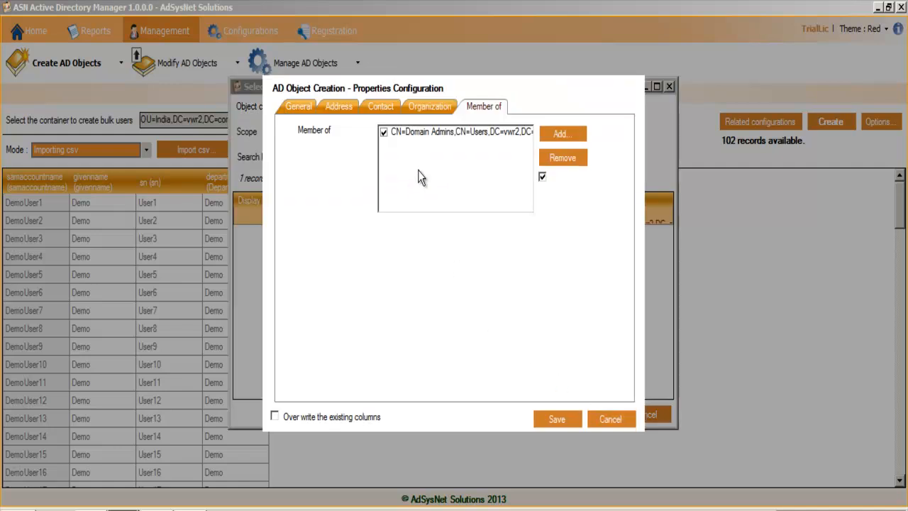
Step: Add the Remote Desktop Users group to the memberships, searching groups for "re"
{"action": "left_click", "coordinate": [562, 134]}
{"action": "type", "text": "re"}
{"action": "left_click", "coordinate": [491, 155]}
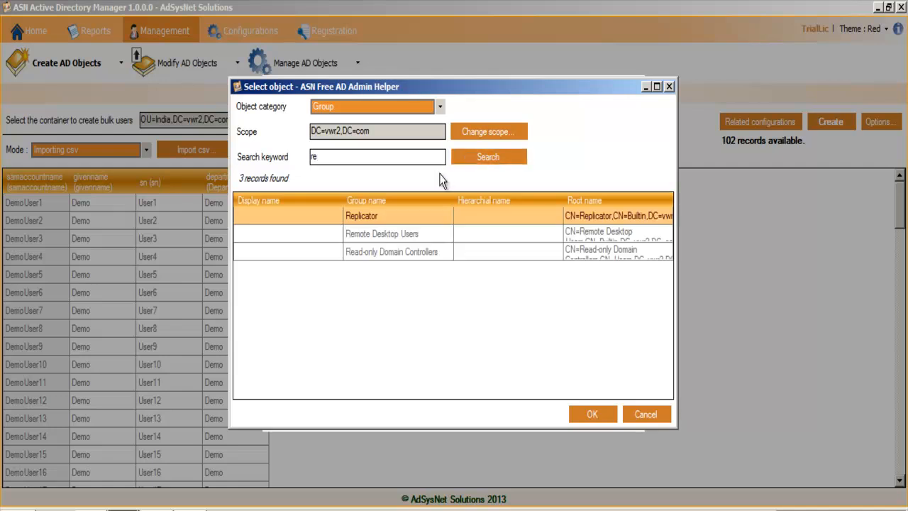
{"action": "left_click", "coordinate": [386, 235]}
{"action": "left_click", "coordinate": [581, 411]}
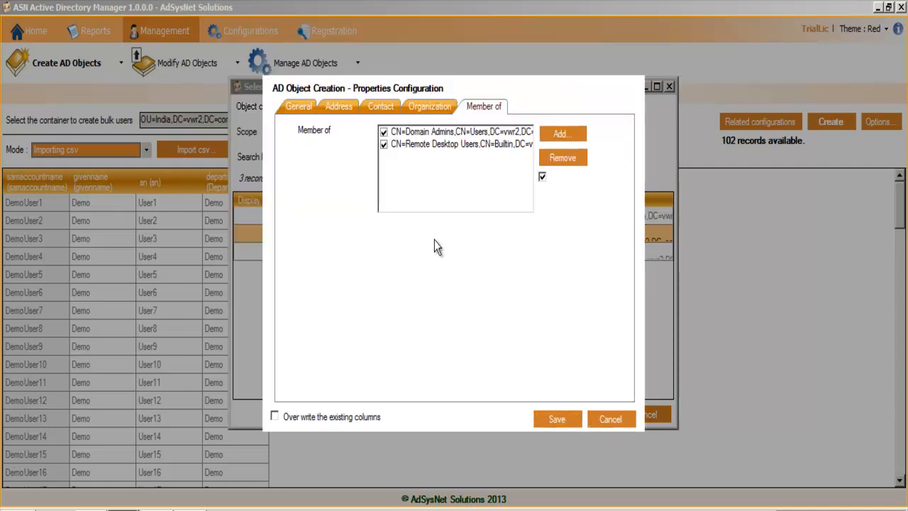
Step: Set the contact web page to adsysnet.com and save the properties configuration to the user records
{"action": "left_click", "coordinate": [428, 106]}
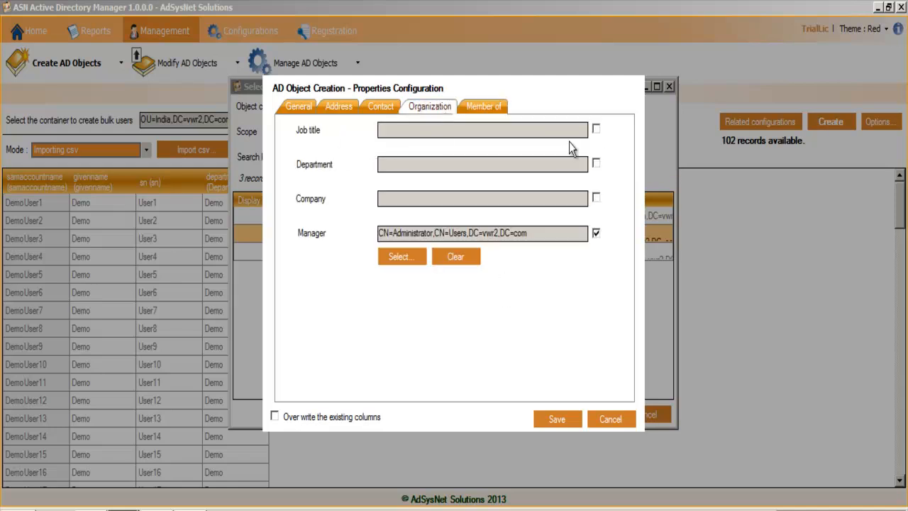
{"action": "left_click", "coordinate": [348, 107]}
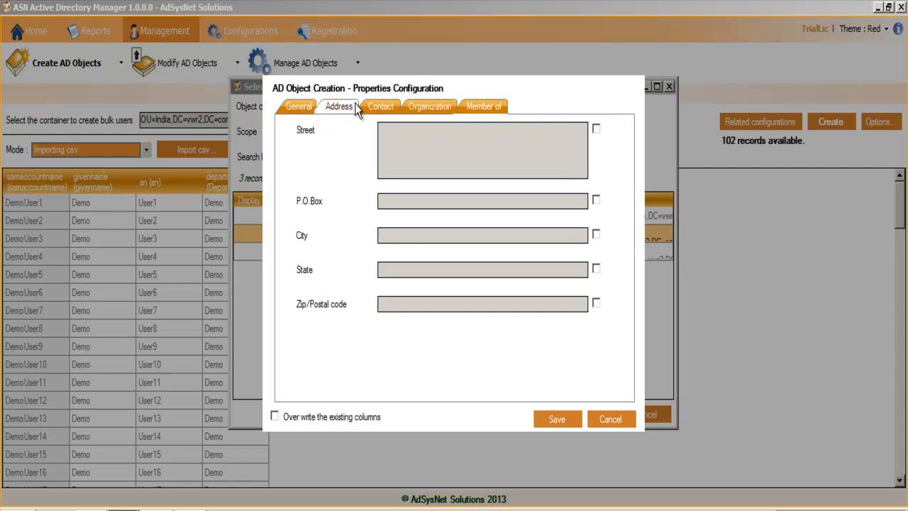
{"action": "left_click", "coordinate": [378, 109]}
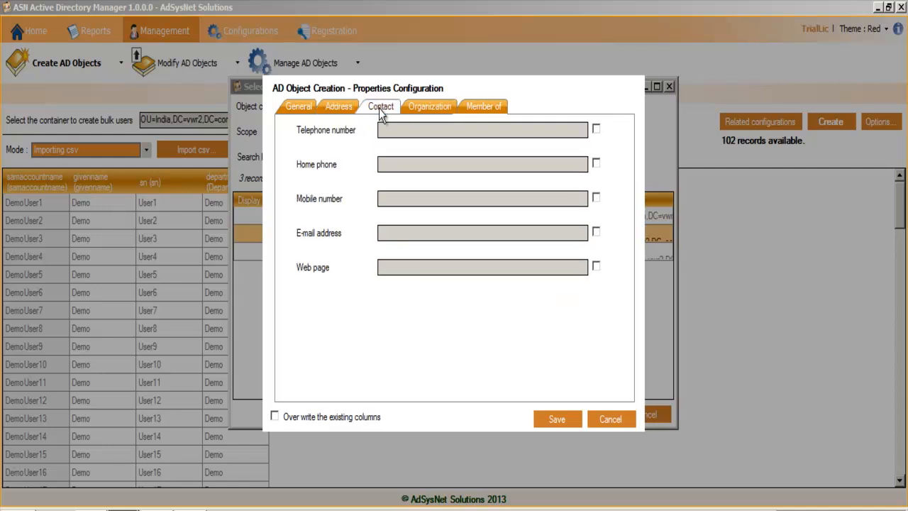
{"action": "left_click", "coordinate": [596, 266]}
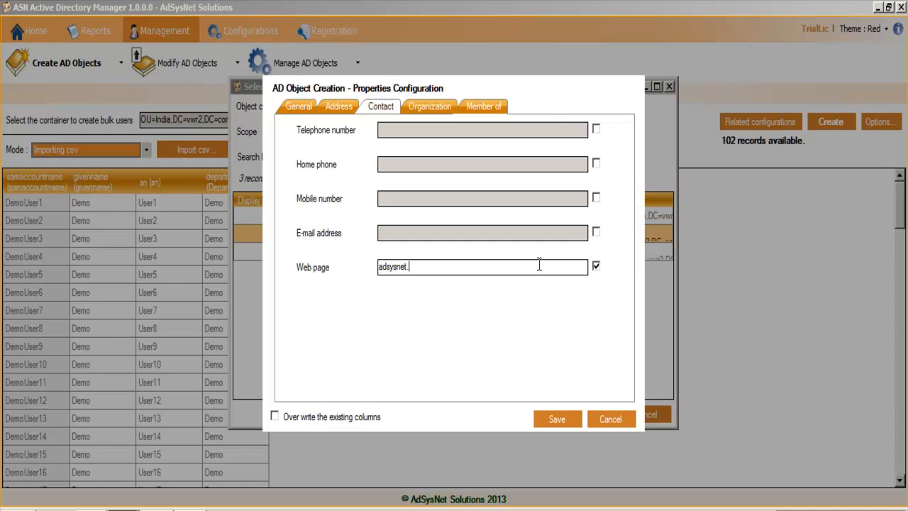
{"action": "left_click", "coordinate": [557, 419]}
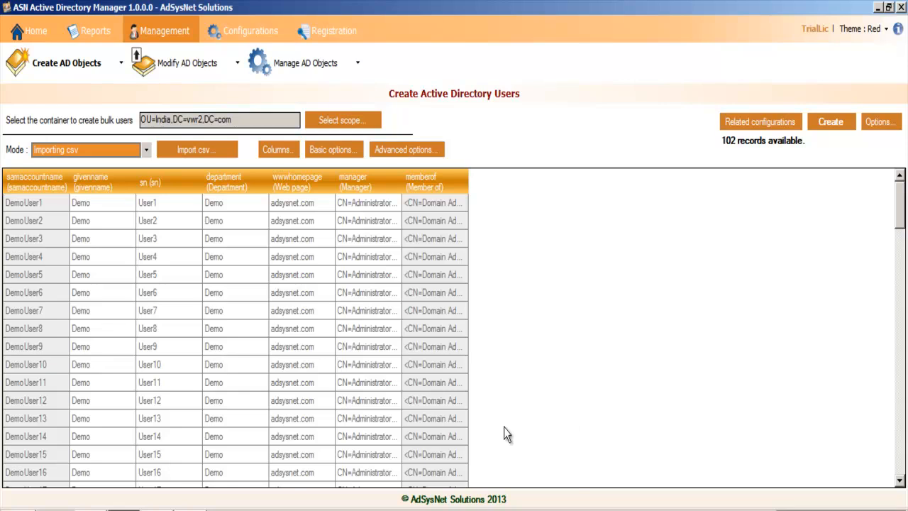
Step: Fit the Member of column to its contents and review the web page, manager and membership values across the records
{"action": "double_click", "coordinate": [469, 182]}
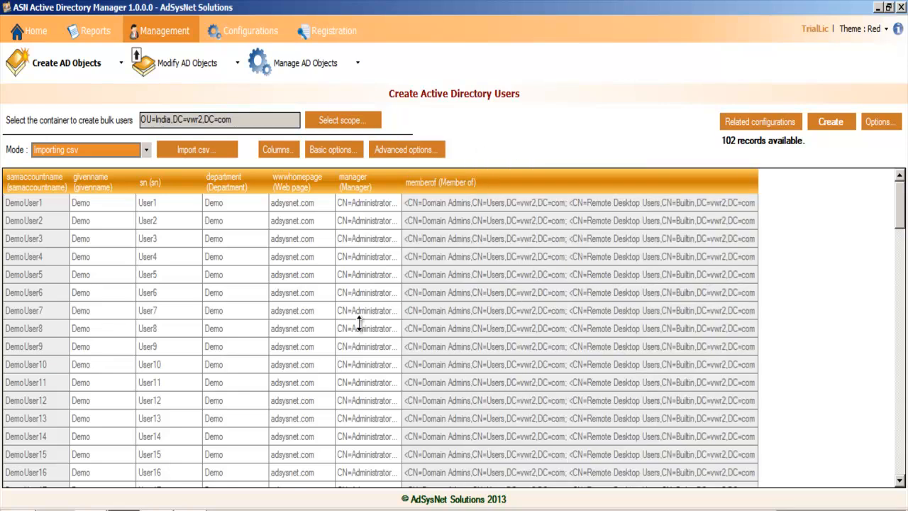
{"action": "scroll", "coordinate": [425, 348], "scroll_direction": "down", "scroll_amount": 4}
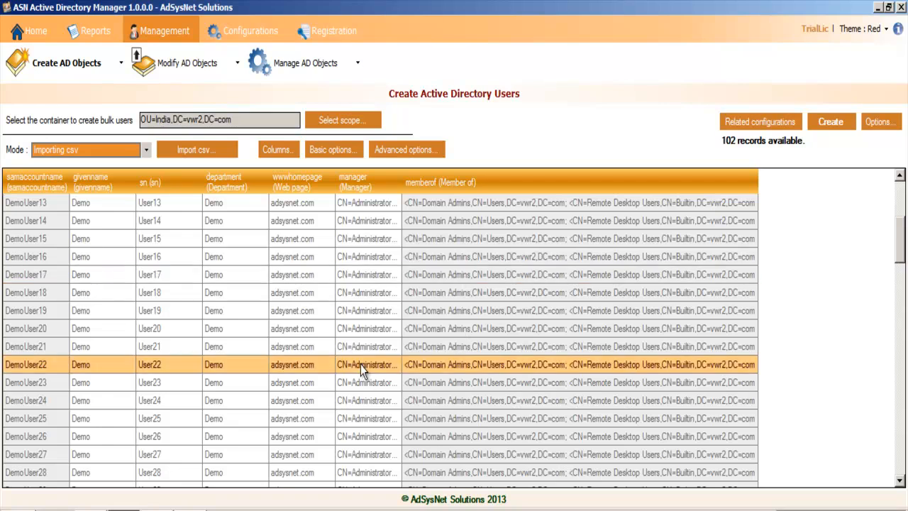
{"action": "scroll", "coordinate": [602, 390], "scroll_direction": "down", "scroll_amount": 17}
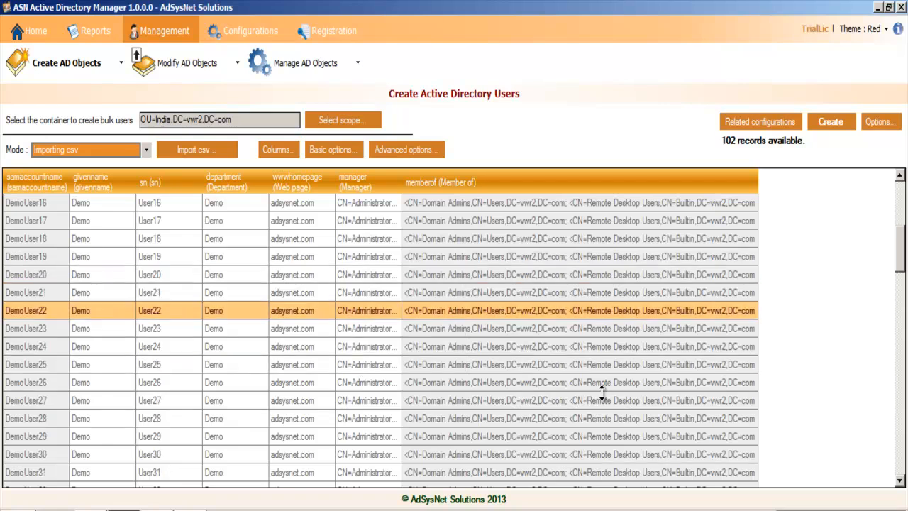
{"action": "scroll", "coordinate": [597, 394], "scroll_direction": "down", "scroll_amount": 7}
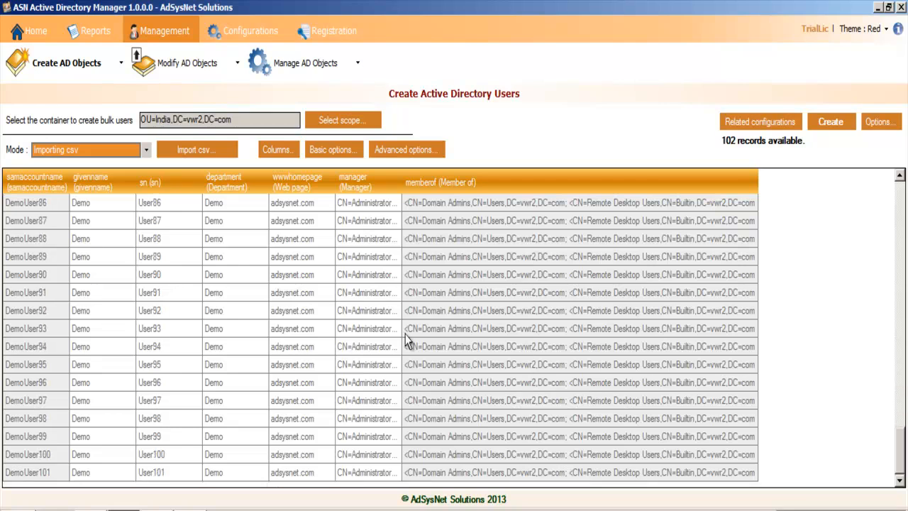
{"action": "scroll", "coordinate": [608, 382], "scroll_direction": "up", "scroll_amount": 5}
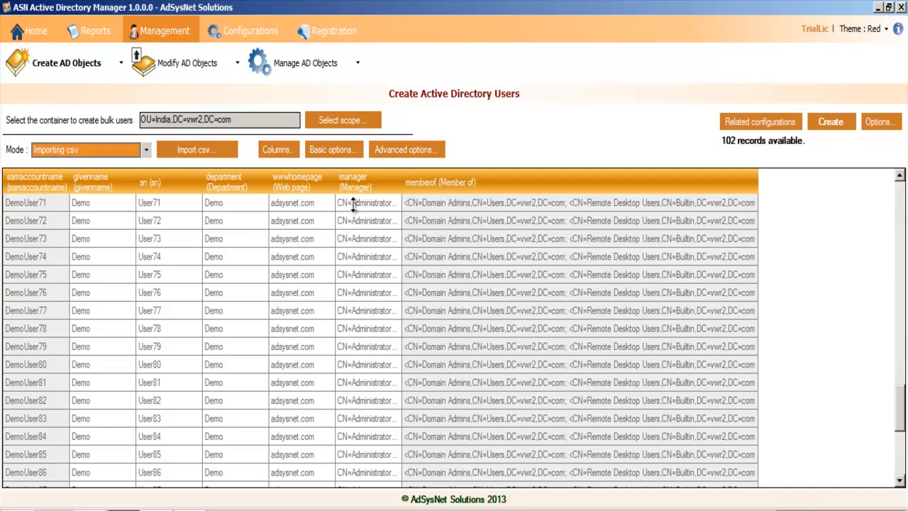
Step: Set the display name to the Full name macro and the description to "User created for demo" in the advanced creation properties
{"action": "left_click", "coordinate": [409, 155]}
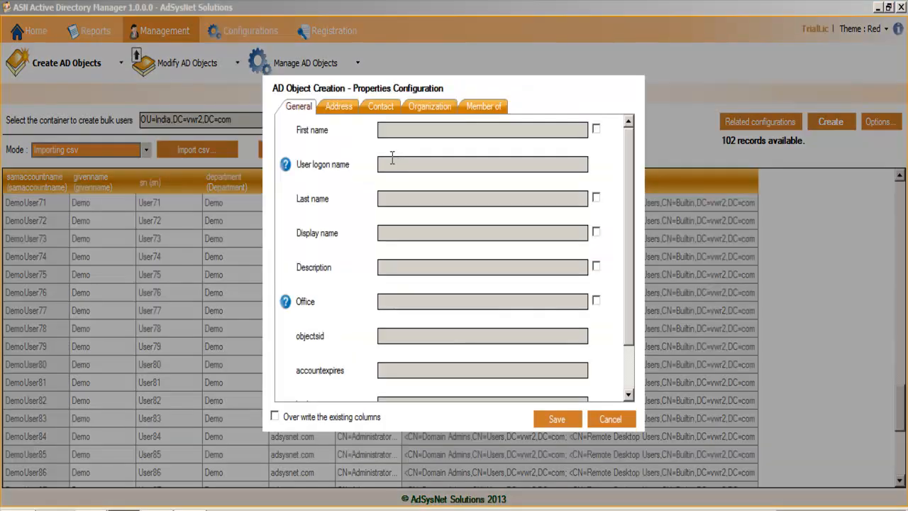
{"action": "left_click", "coordinate": [595, 231]}
{"action": "right_click", "coordinate": [508, 234]}
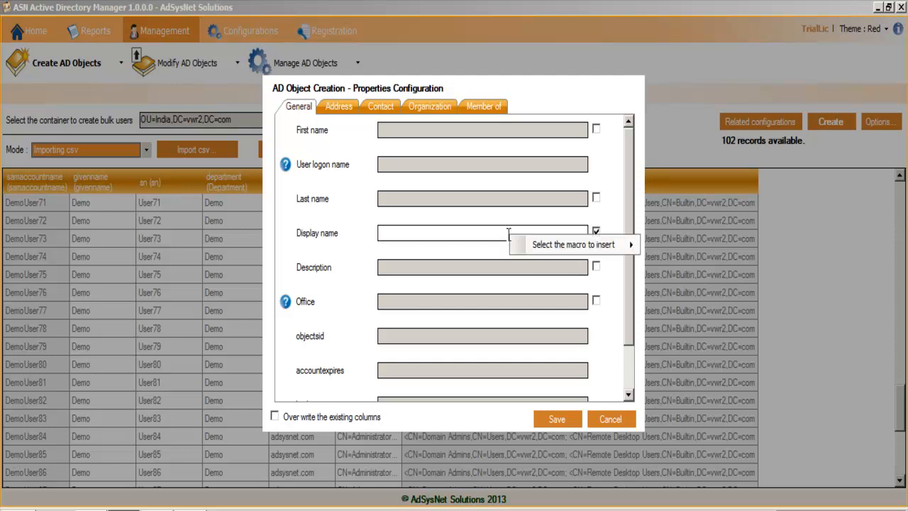
{"action": "mouse_move", "coordinate": [545, 257]}
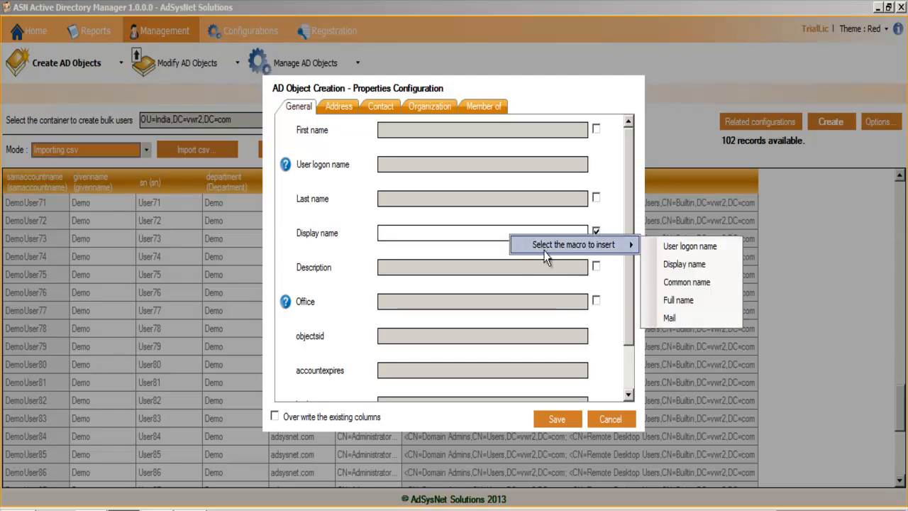
{"action": "left_click", "coordinate": [681, 300]}
{"action": "left_click_drag", "start_coordinate": [477, 237], "coordinate": [382, 233]}
{"action": "left_click", "coordinate": [465, 229]}
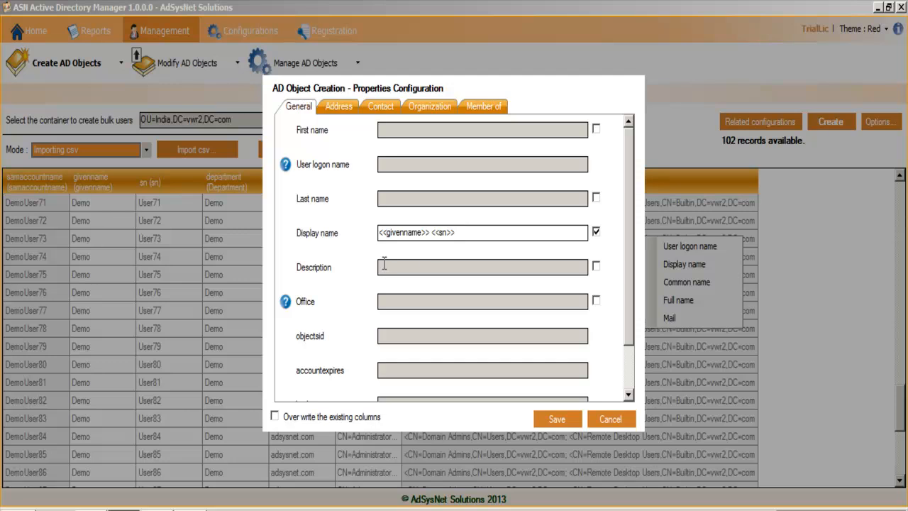
{"action": "left_click", "coordinate": [596, 266]}
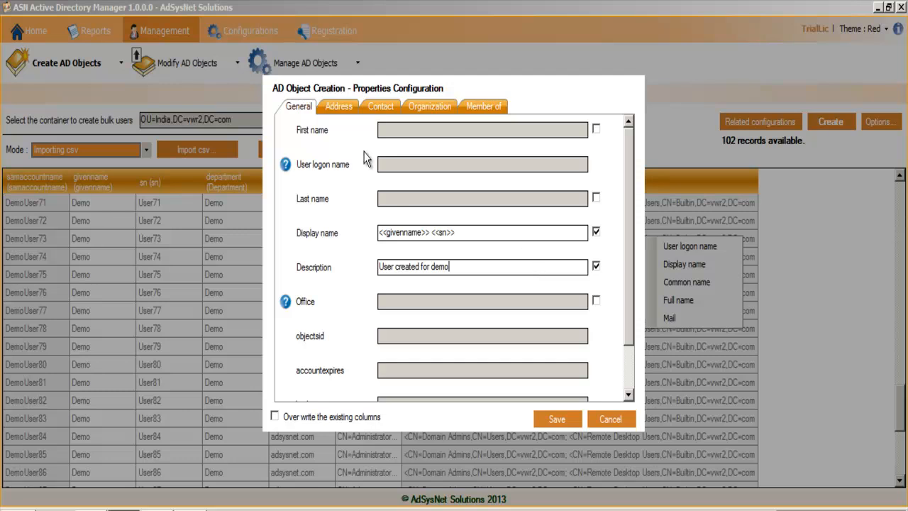
{"action": "left_click", "coordinate": [339, 106]}
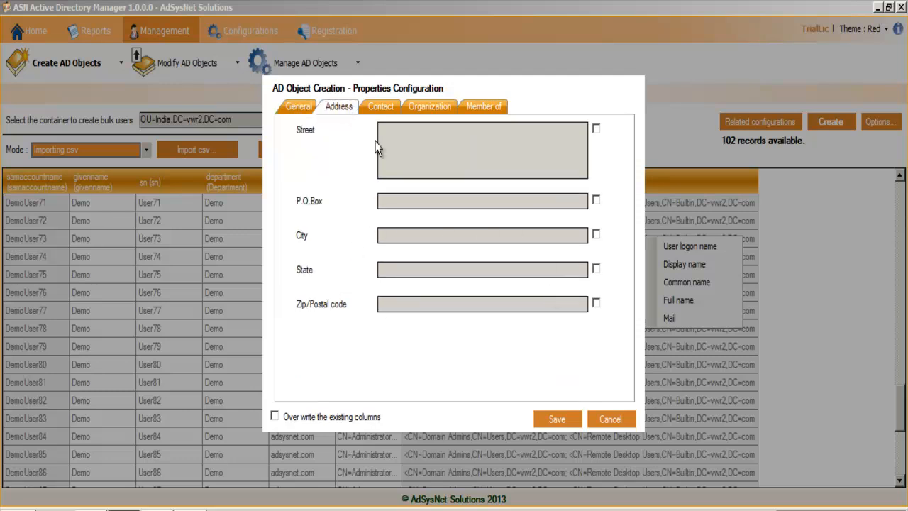
{"action": "left_click", "coordinate": [383, 107]}
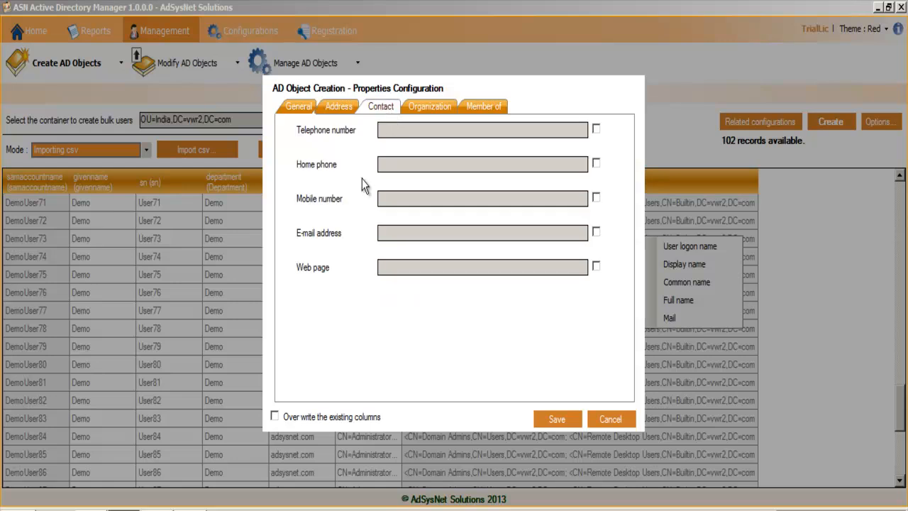
{"action": "left_click", "coordinate": [596, 231]}
{"action": "right_click", "coordinate": [486, 236]}
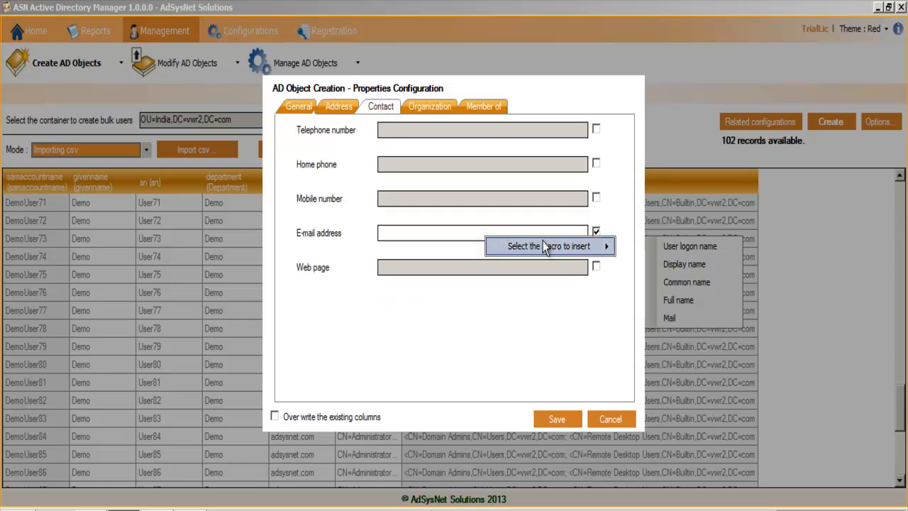
{"action": "mouse_move", "coordinate": [546, 246]}
{"action": "left_click", "coordinate": [656, 320]}
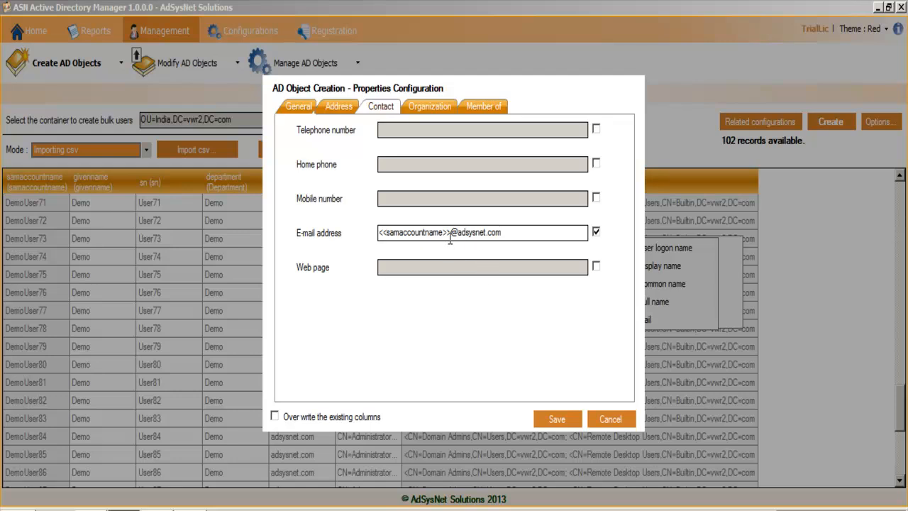
{"action": "left_click_drag", "start_coordinate": [507, 233], "coordinate": [369, 229]}
{"action": "left_click", "coordinate": [394, 232]}
{"action": "left_click", "coordinate": [557, 420]}
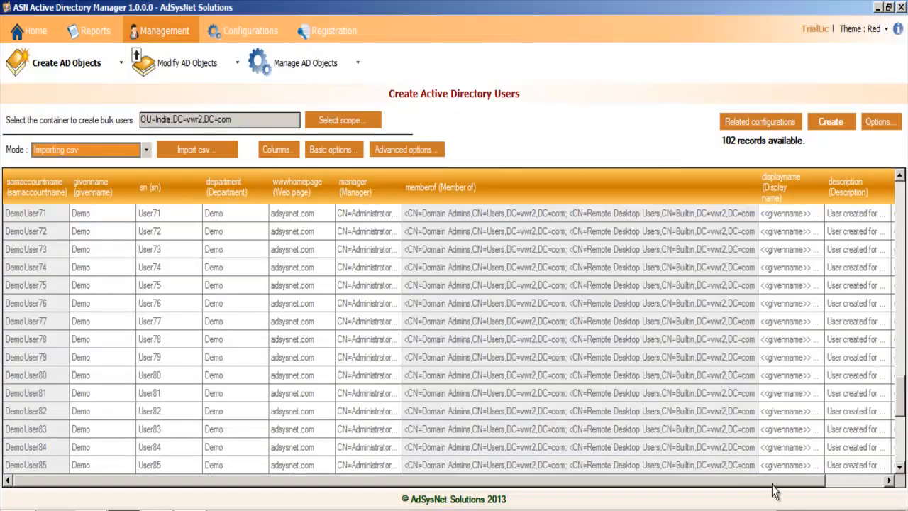
Step: Fit the Description column to its contents and bring the E-mail address column into view
{"action": "left_click_drag", "start_coordinate": [772, 483], "coordinate": [875, 481]}
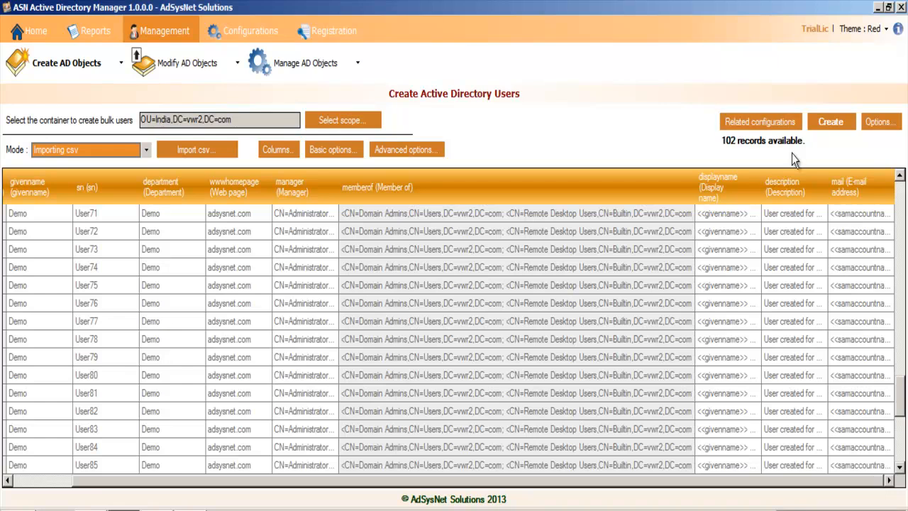
{"action": "double_click", "coordinate": [829, 182]}
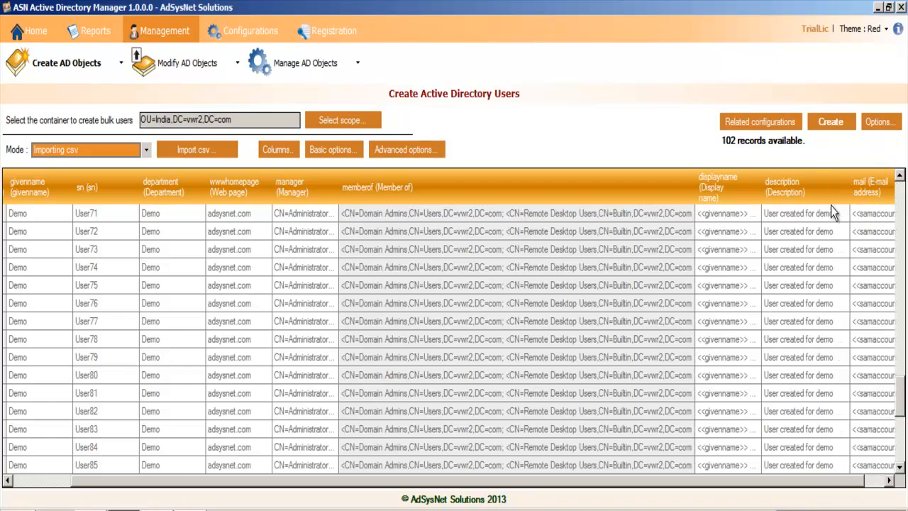
{"action": "left_click_drag", "start_coordinate": [658, 480], "coordinate": [598, 480]}
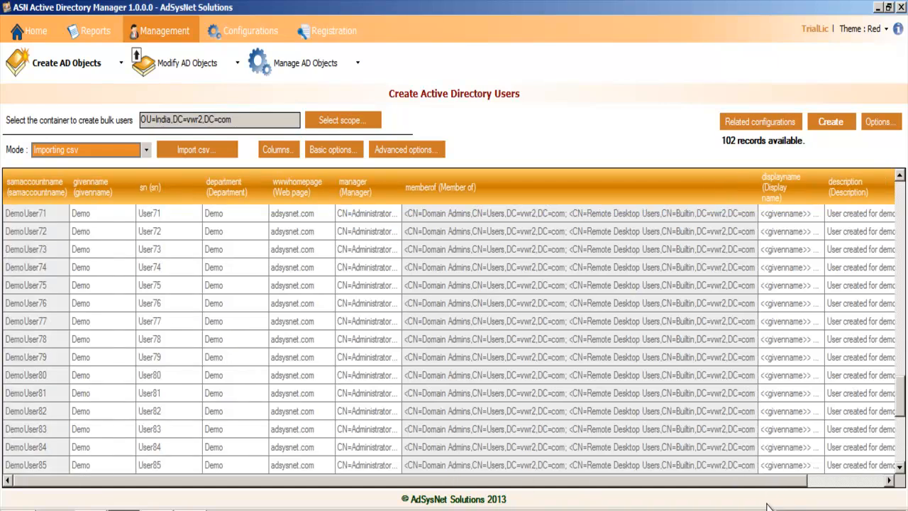
{"action": "left_click", "coordinate": [867, 480]}
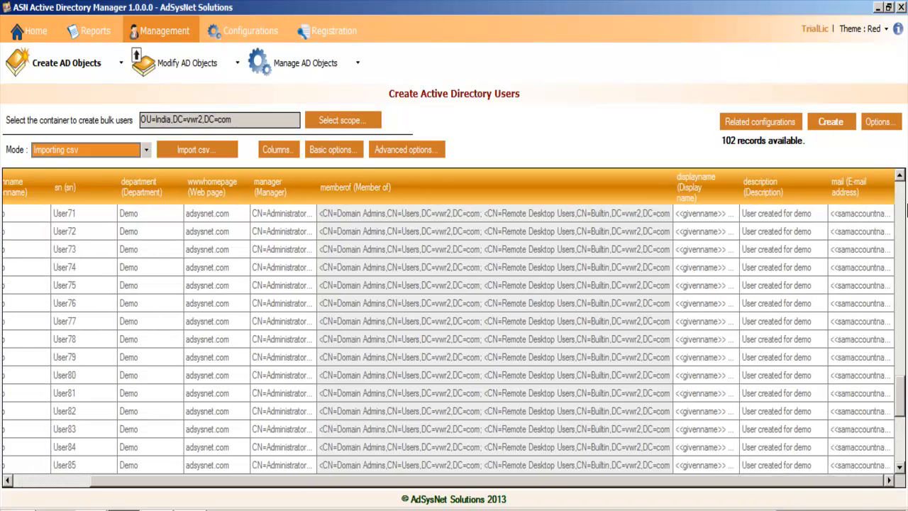
Step: Switch the columns-fill-the-table setting on and off again, and review the display name, description and e-mail values across the records
{"action": "left_click", "coordinate": [894, 127]}
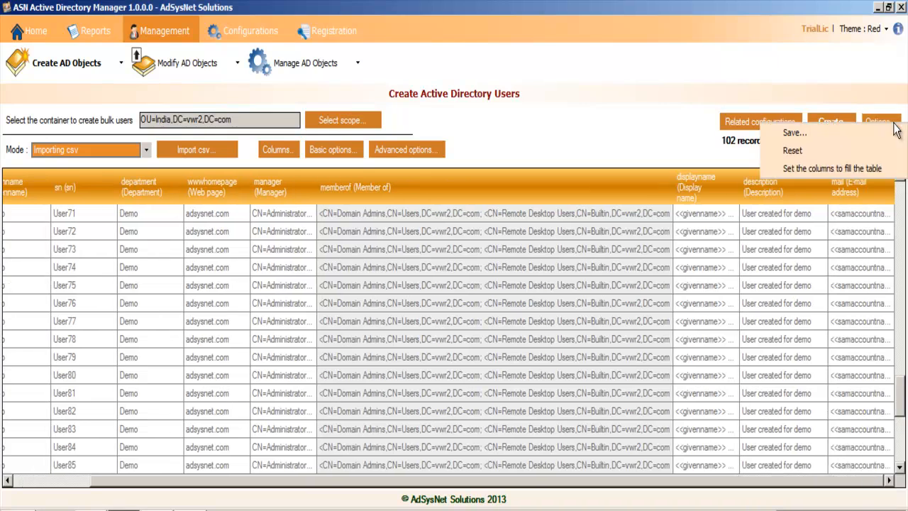
{"action": "left_click", "coordinate": [879, 168]}
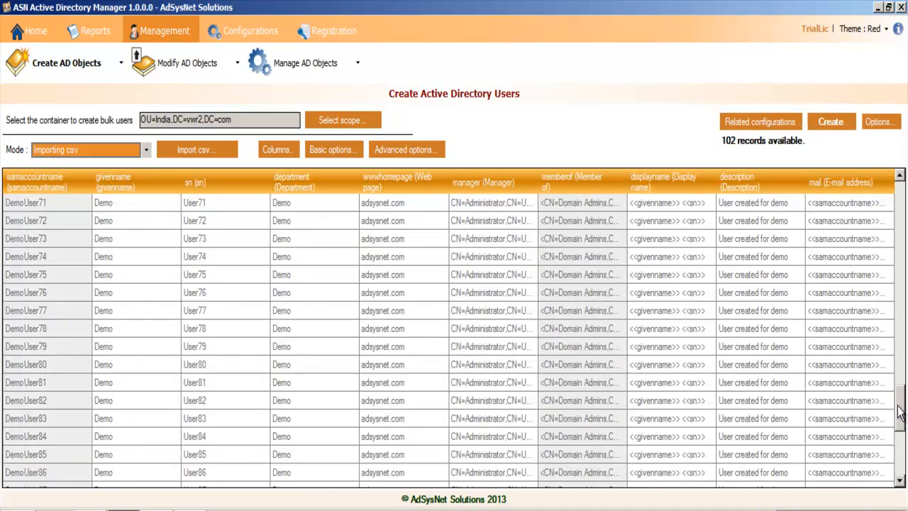
{"action": "scroll", "coordinate": [890, 319], "scroll_direction": "up", "scroll_amount": 11}
{"action": "left_click", "coordinate": [887, 122]}
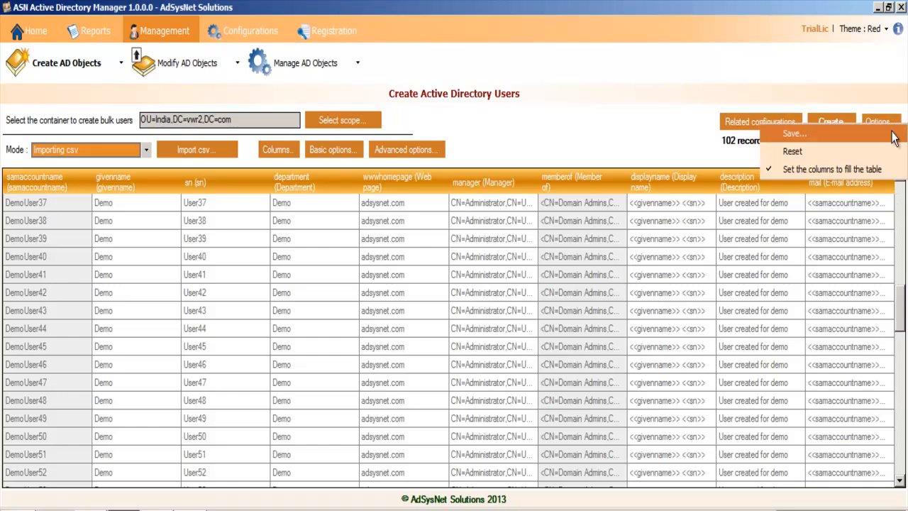
{"action": "left_click", "coordinate": [876, 169]}
{"action": "left_click_drag", "start_coordinate": [623, 483], "coordinate": [880, 485]}
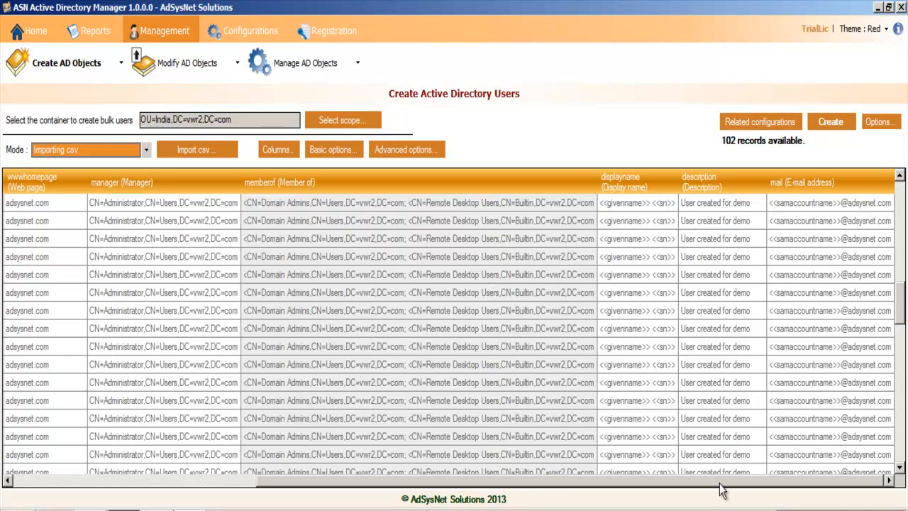
{"action": "left_click_drag", "start_coordinate": [719, 485], "coordinate": [465, 485]}
{"action": "left_click", "coordinate": [452, 455]}
{"action": "left_click", "coordinate": [490, 368]}
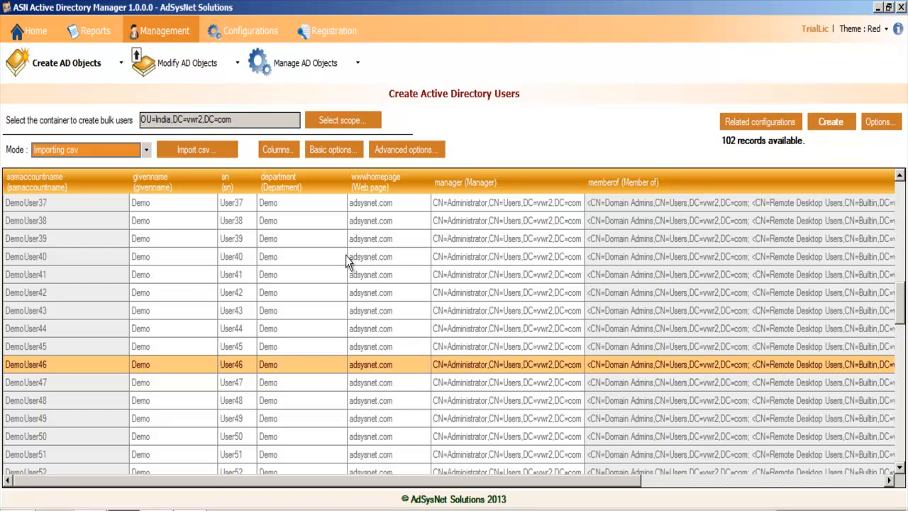
Step: Try to set the organization department to "Video demo" and save it without overwriting the existing columns
{"action": "left_click", "coordinate": [402, 148]}
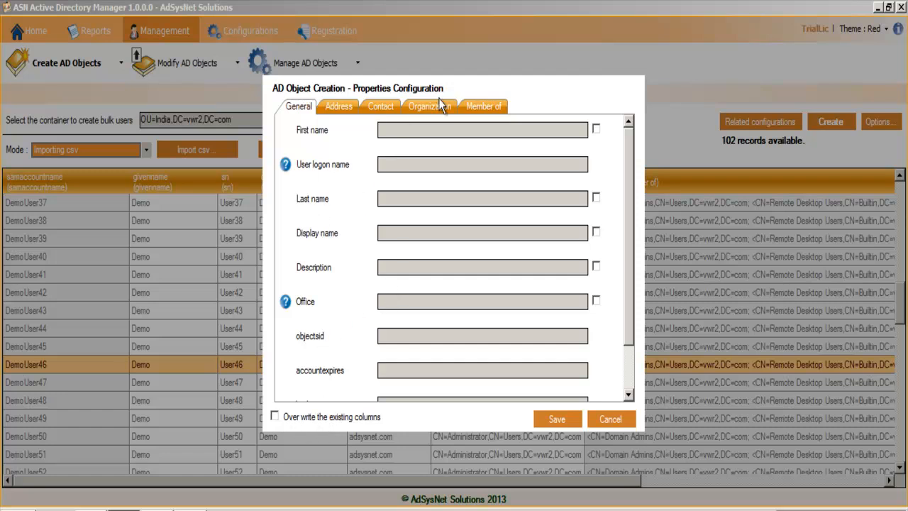
{"action": "left_click", "coordinate": [611, 420]}
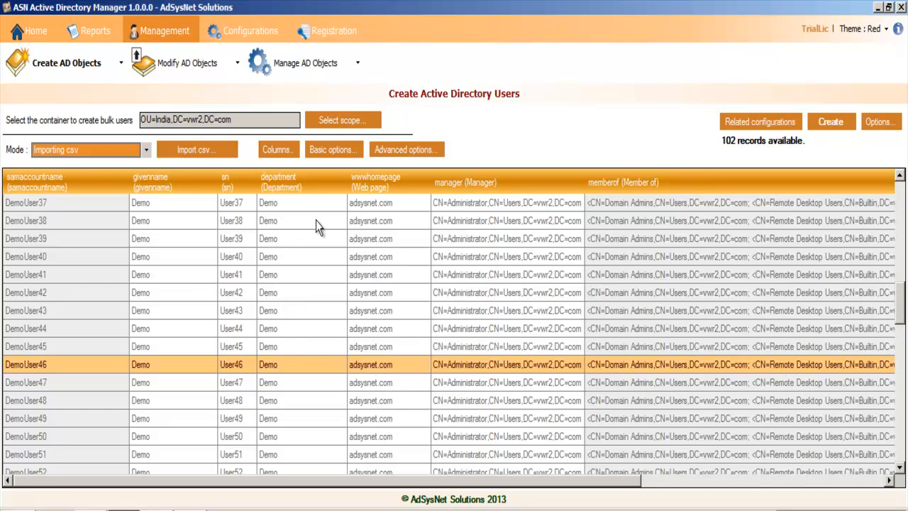
{"action": "left_click", "coordinate": [422, 149]}
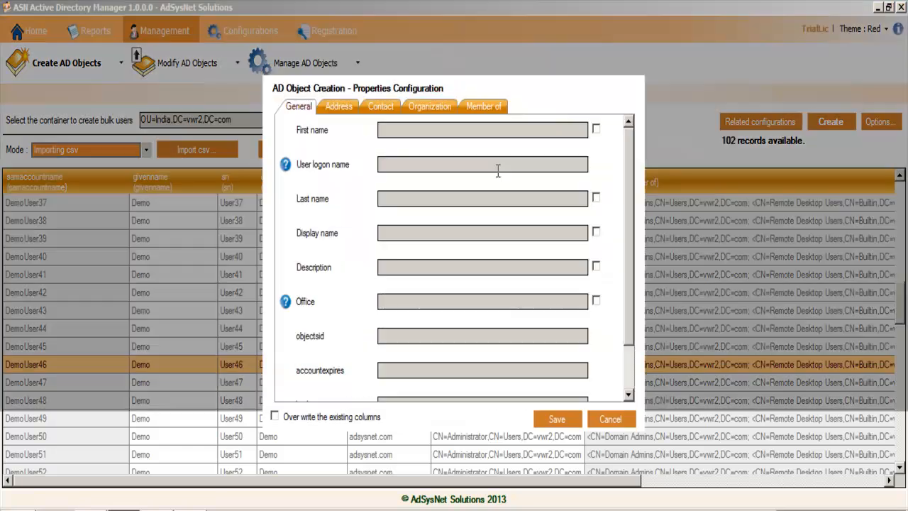
{"action": "left_click", "coordinate": [422, 109]}
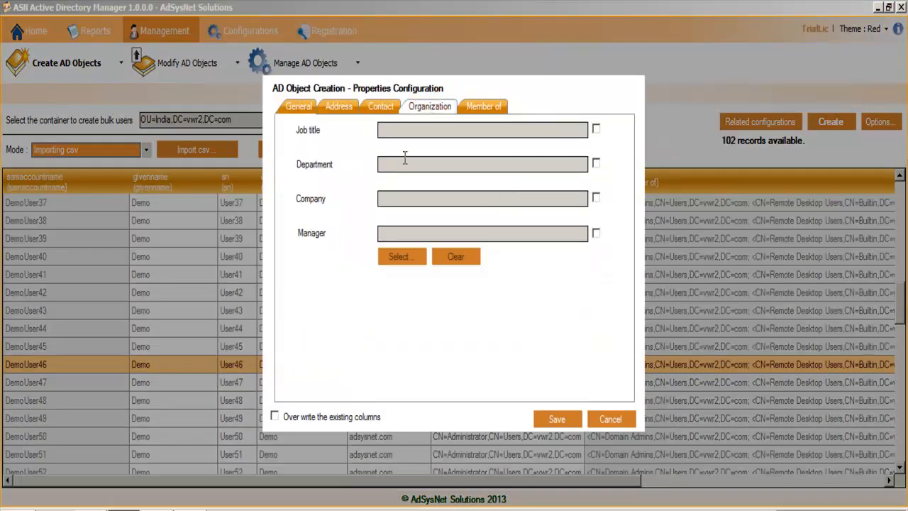
{"action": "left_click", "coordinate": [596, 164]}
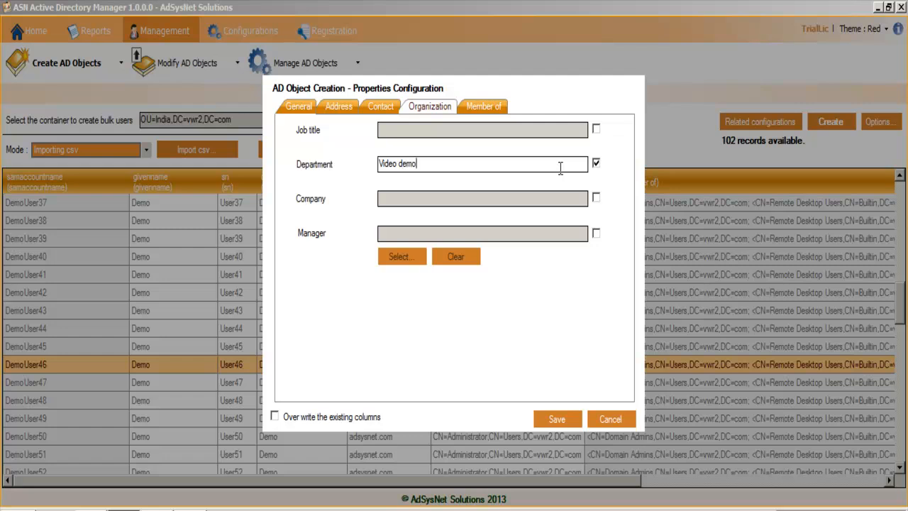
{"action": "left_click", "coordinate": [335, 422]}
{"action": "left_click", "coordinate": [318, 420]}
{"action": "left_click", "coordinate": [561, 422]}
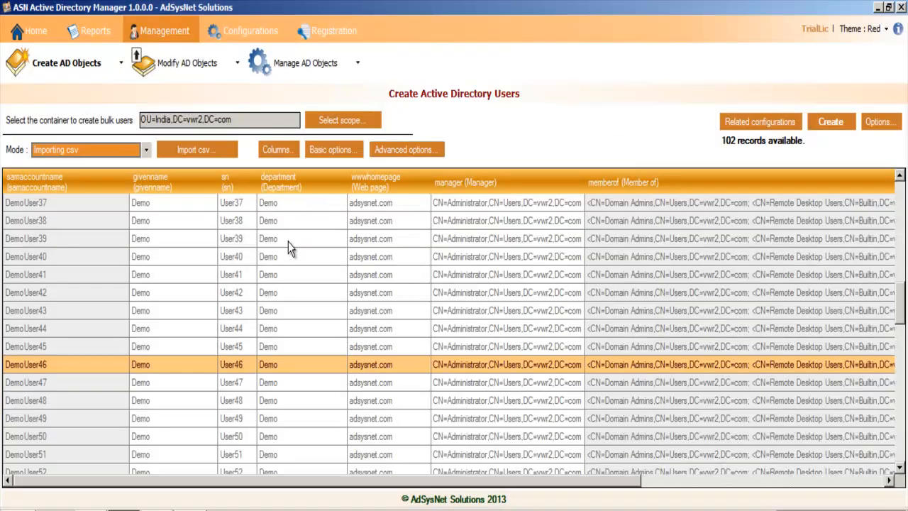
Step: Set the department to "Video demo" with overwriting of existing columns enabled, save, and check the Department column across the records
{"action": "left_click", "coordinate": [426, 151]}
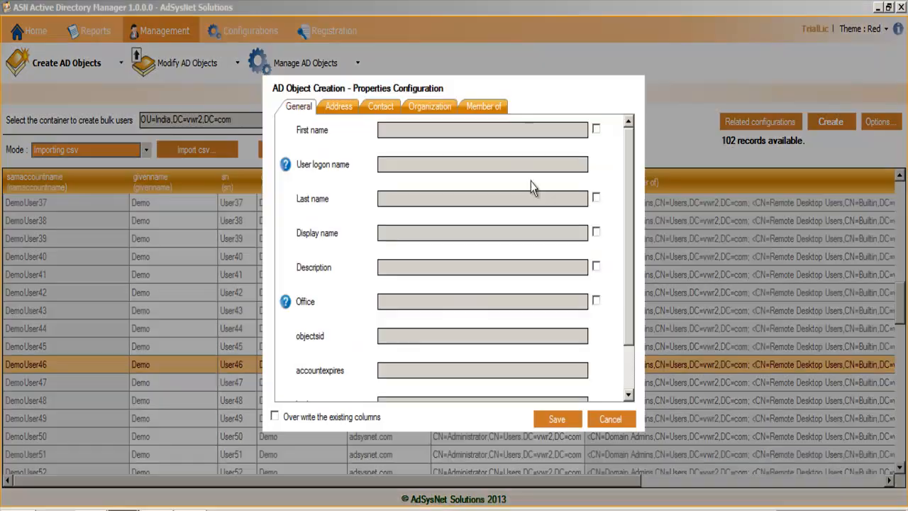
{"action": "left_click", "coordinate": [434, 110]}
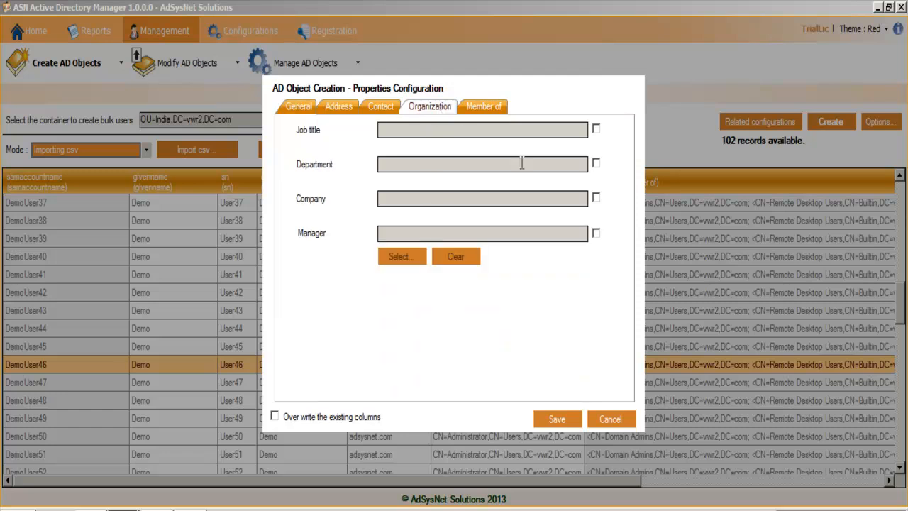
{"action": "left_click", "coordinate": [596, 163]}
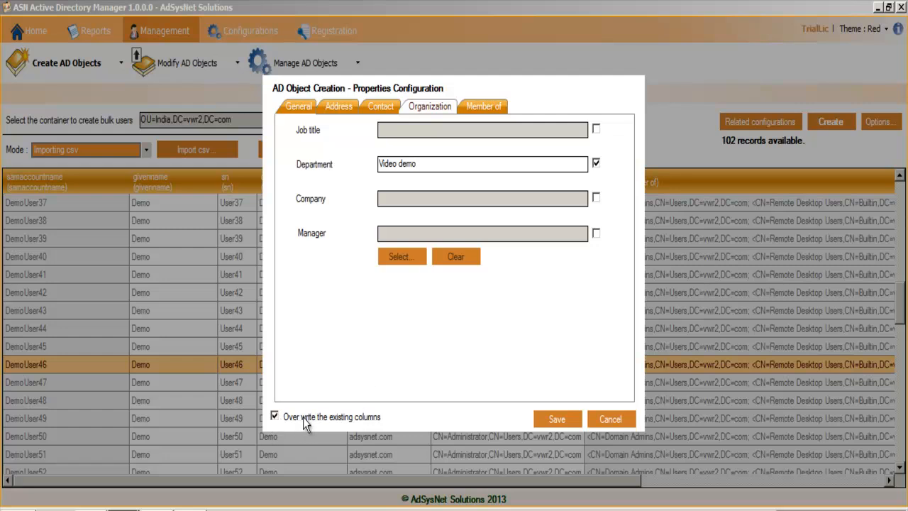
{"action": "left_click", "coordinate": [564, 419]}
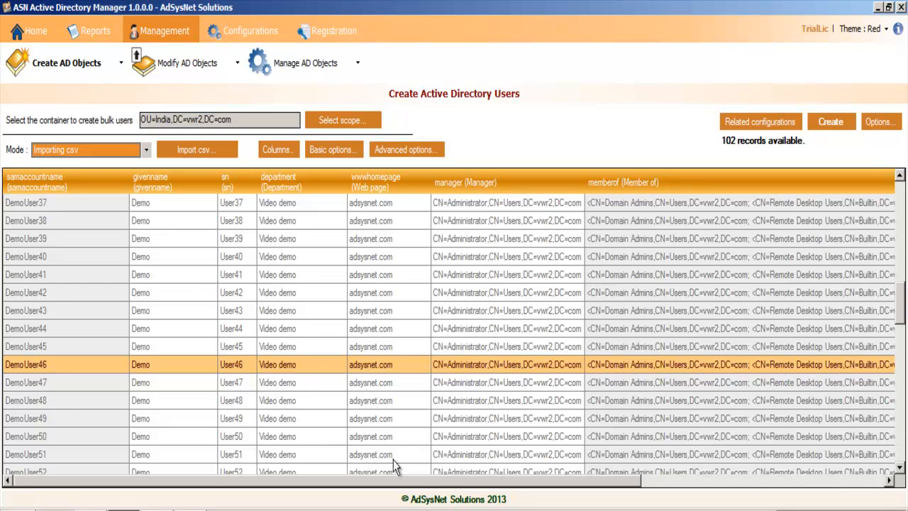
{"action": "left_click_drag", "start_coordinate": [534, 488], "coordinate": [454, 502]}
{"action": "left_click", "coordinate": [397, 308]}
{"action": "scroll", "coordinate": [463, 365], "scroll_direction": "down", "scroll_amount": 1}
{"action": "scroll", "coordinate": [464, 366], "scroll_direction": "down", "scroll_amount": 10}
{"action": "scroll", "coordinate": [426, 313], "scroll_direction": "up", "scroll_amount": 5}
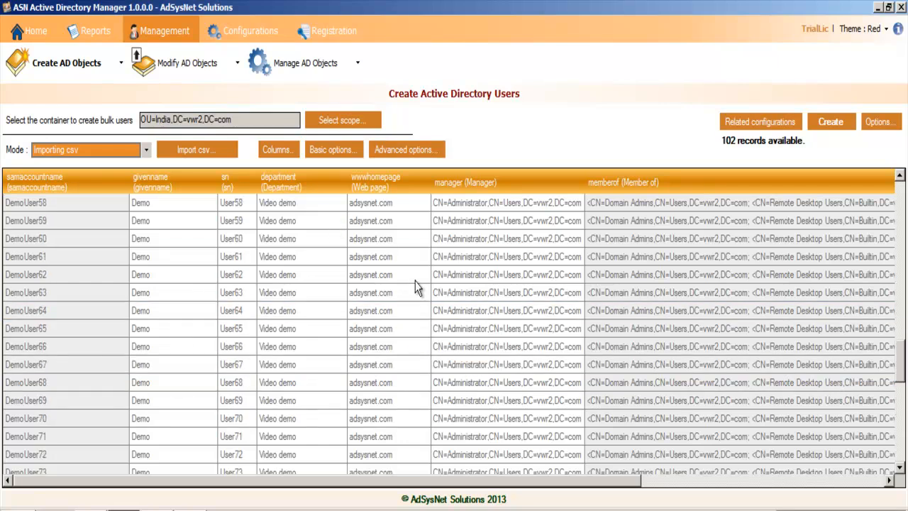
Step: Enter the account password for the new users in the basic account options and confirm it
{"action": "left_click", "coordinate": [338, 151]}
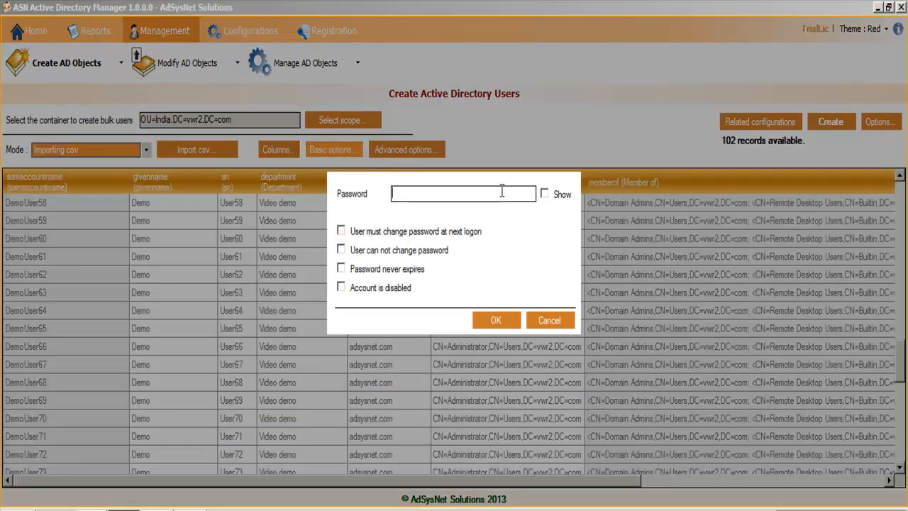
{"action": "type", "text": "******"}
{"action": "left_click", "coordinate": [497, 320]}
{"action": "left_click_drag", "start_coordinate": [626, 481], "coordinate": [881, 490]}
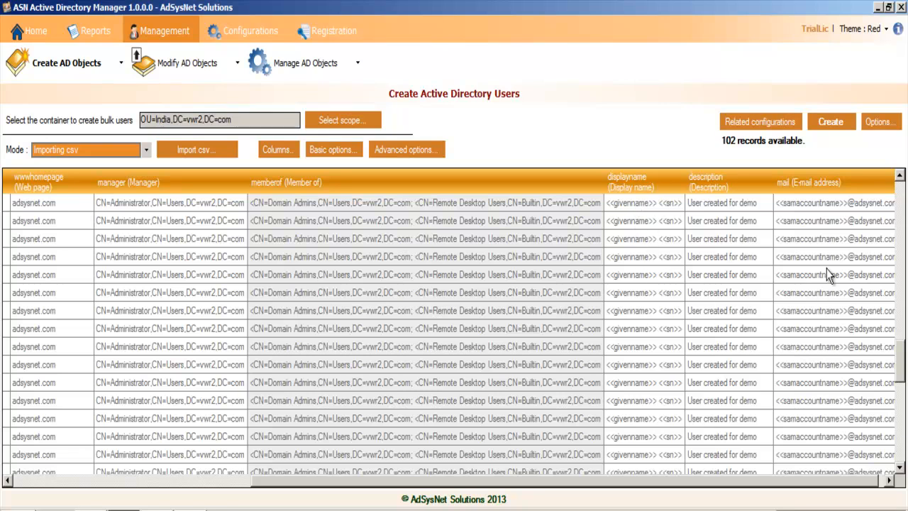
{"action": "left_click", "coordinate": [831, 123]}
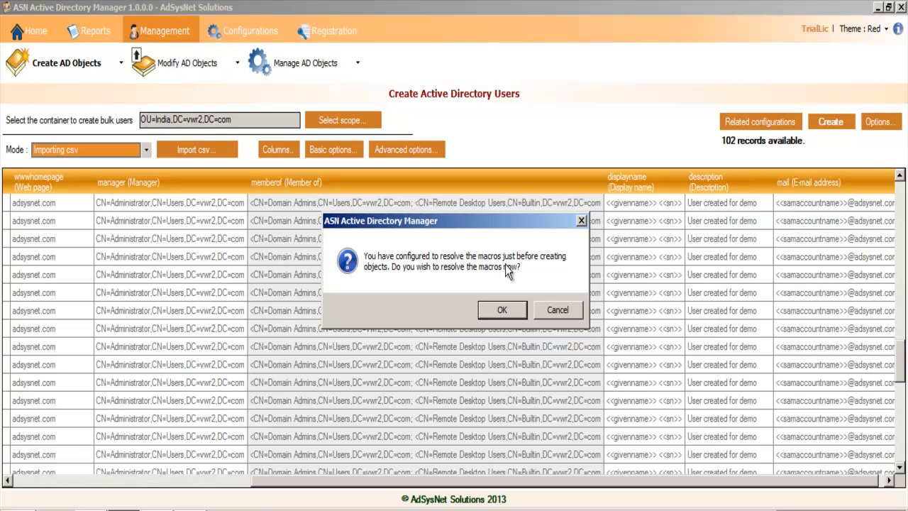
{"action": "left_click", "coordinate": [562, 311]}
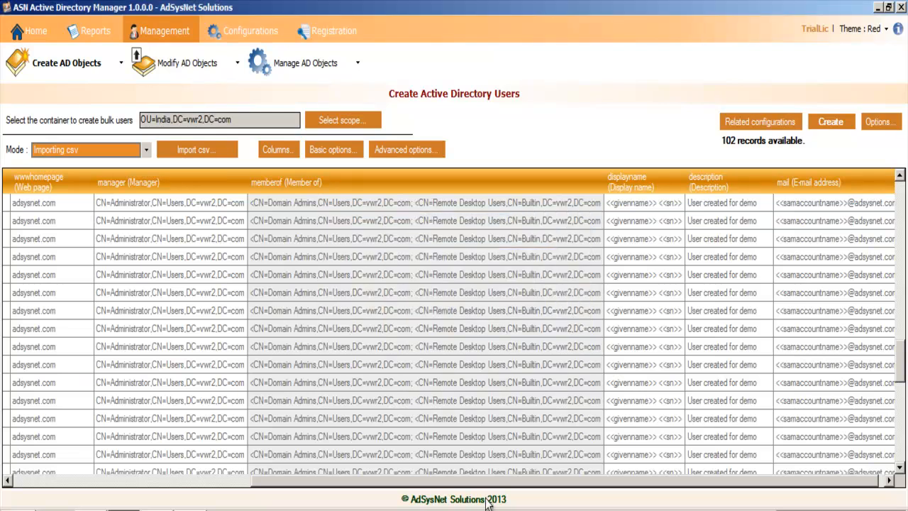
Step: Save the AD object creation settings with macros resolved just before the updation, and reopen them to recheck and save
{"action": "left_click", "coordinate": [786, 131]}
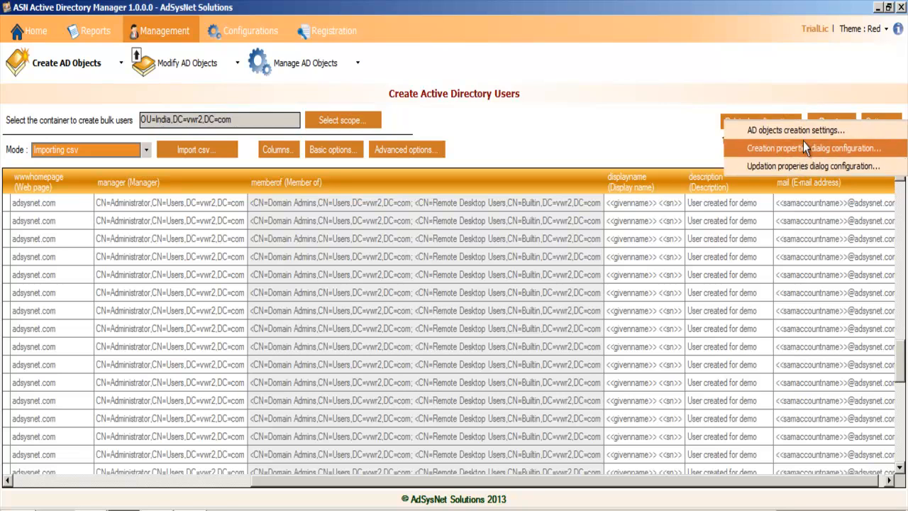
{"action": "left_click", "coordinate": [811, 131]}
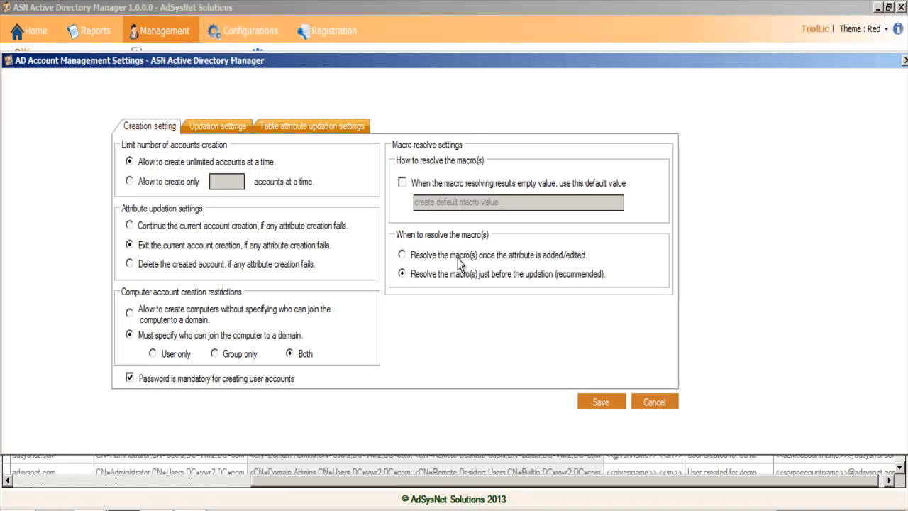
{"action": "left_click", "coordinate": [402, 255]}
{"action": "left_click", "coordinate": [609, 403]}
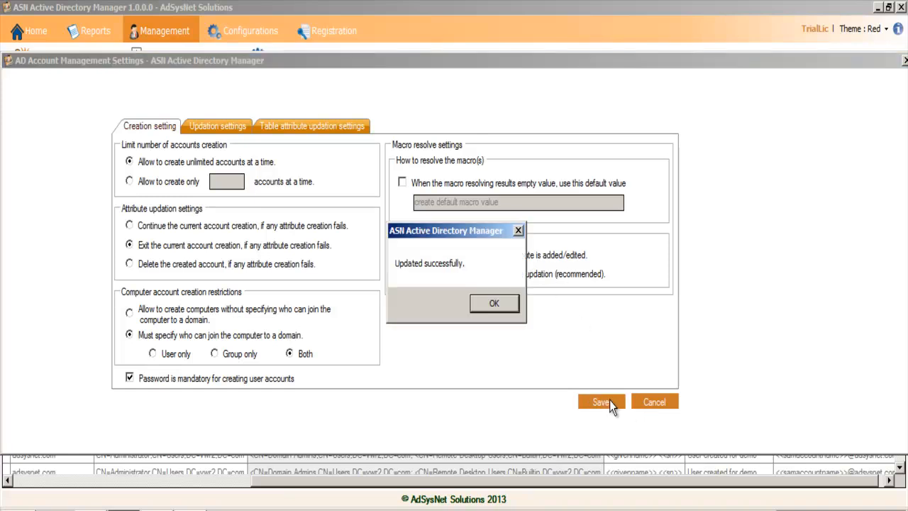
{"action": "left_click", "coordinate": [494, 304]}
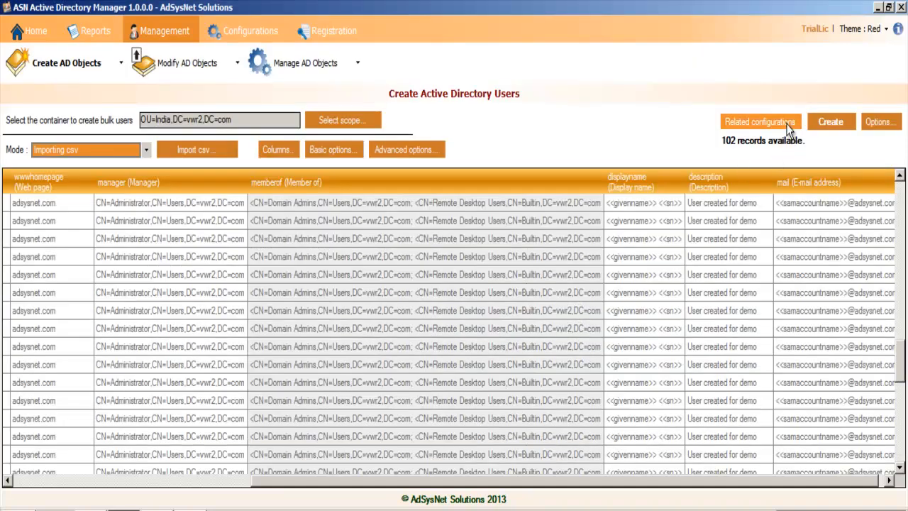
{"action": "left_click", "coordinate": [779, 123]}
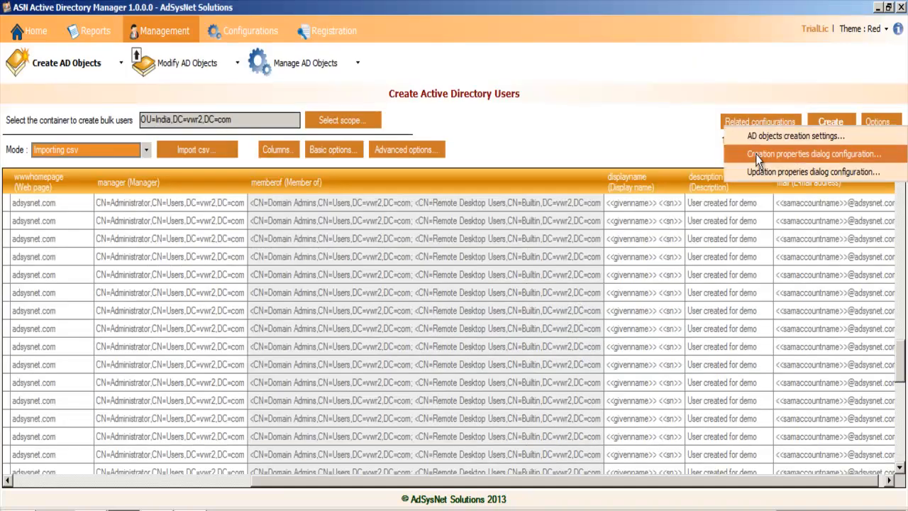
{"action": "left_click", "coordinate": [683, 295]}
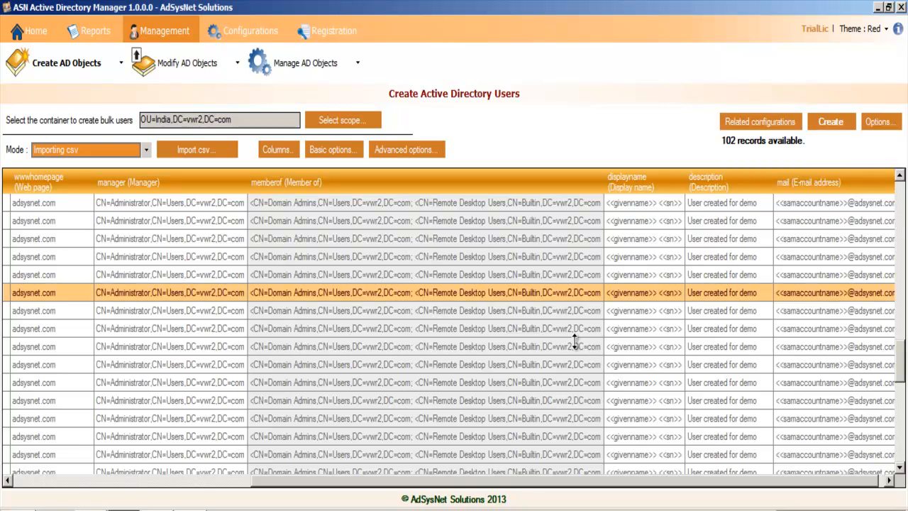
{"action": "left_click", "coordinate": [779, 125]}
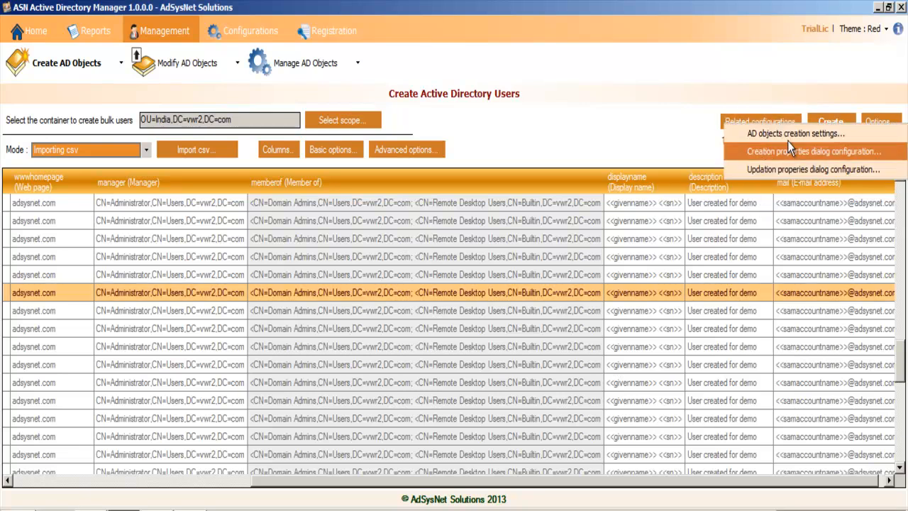
{"action": "left_click", "coordinate": [787, 136]}
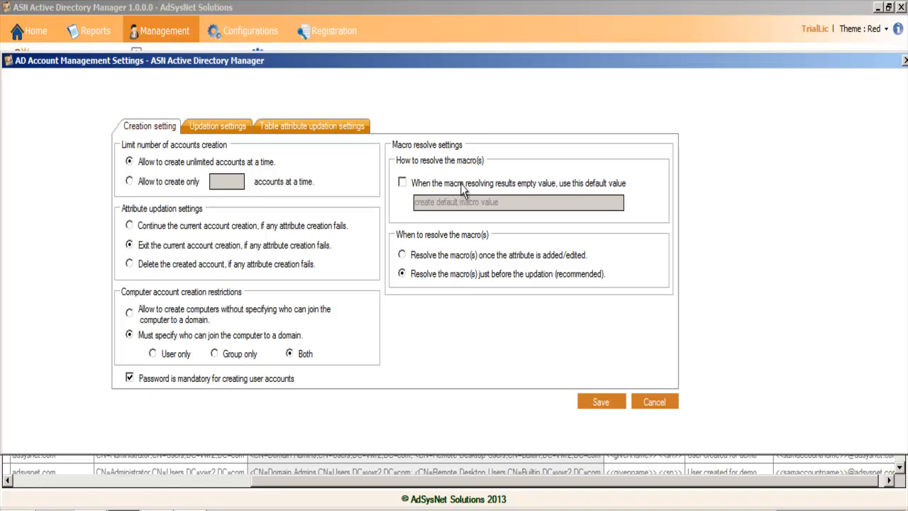
{"action": "left_click", "coordinate": [603, 403]}
{"action": "left_click", "coordinate": [495, 302]}
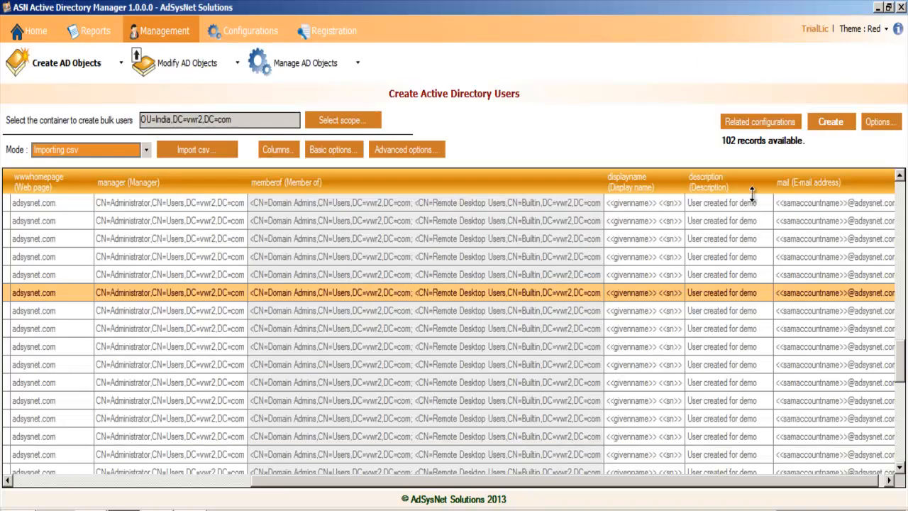
Step: Start the bulk creation, agree to resolve the macros, and sort the records by display name in descending order
{"action": "left_click", "coordinate": [834, 123]}
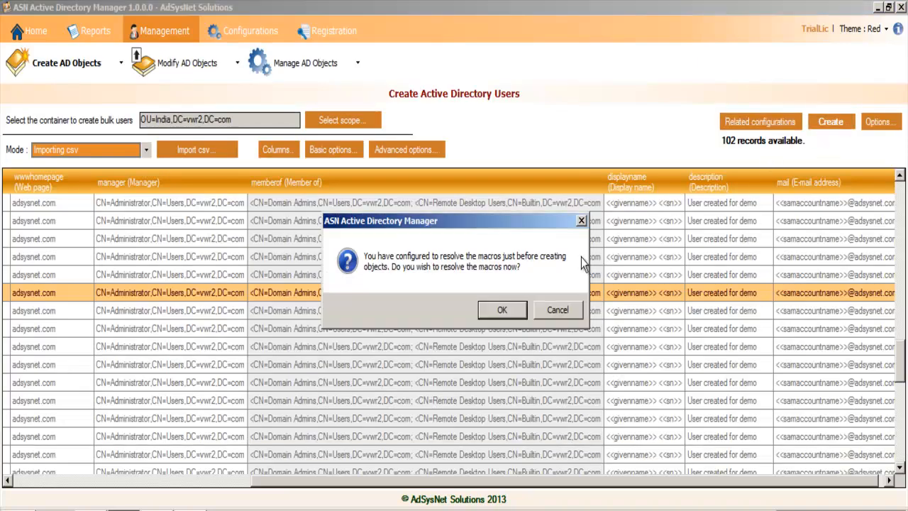
{"action": "left_click", "coordinate": [510, 317]}
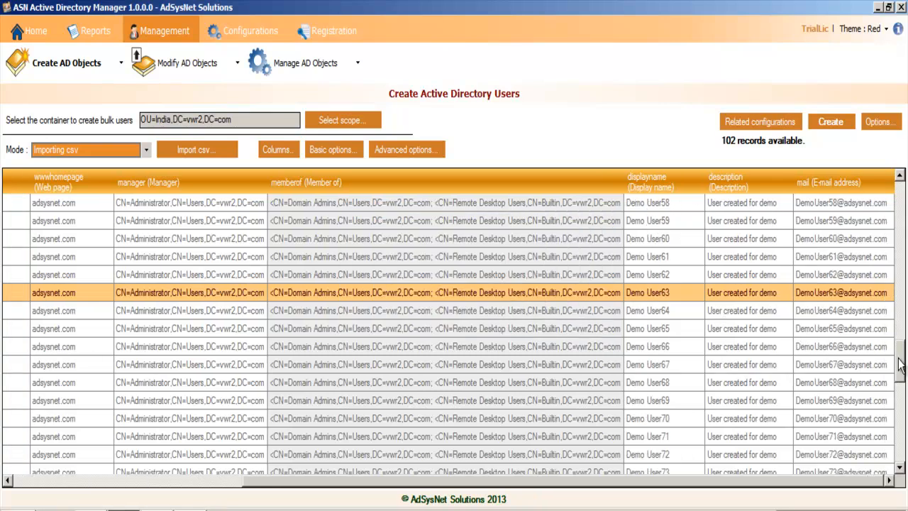
{"action": "left_click_drag", "start_coordinate": [674, 204], "coordinate": [670, 292]}
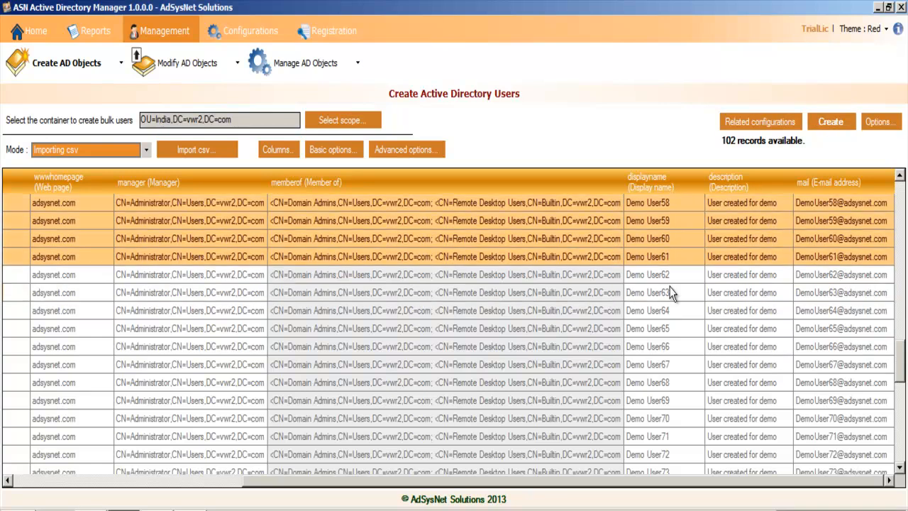
{"action": "left_click", "coordinate": [664, 180]}
{"action": "left_click", "coordinate": [671, 256]}
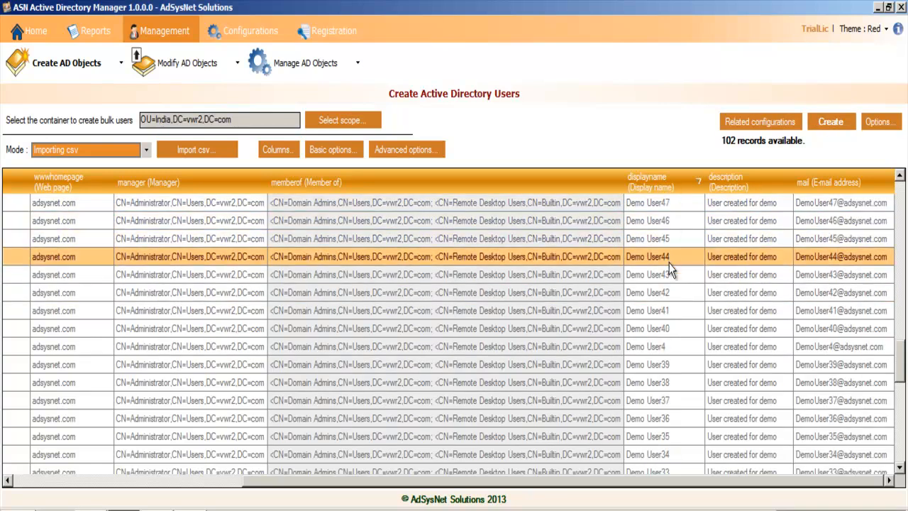
{"action": "left_click", "coordinate": [677, 311]}
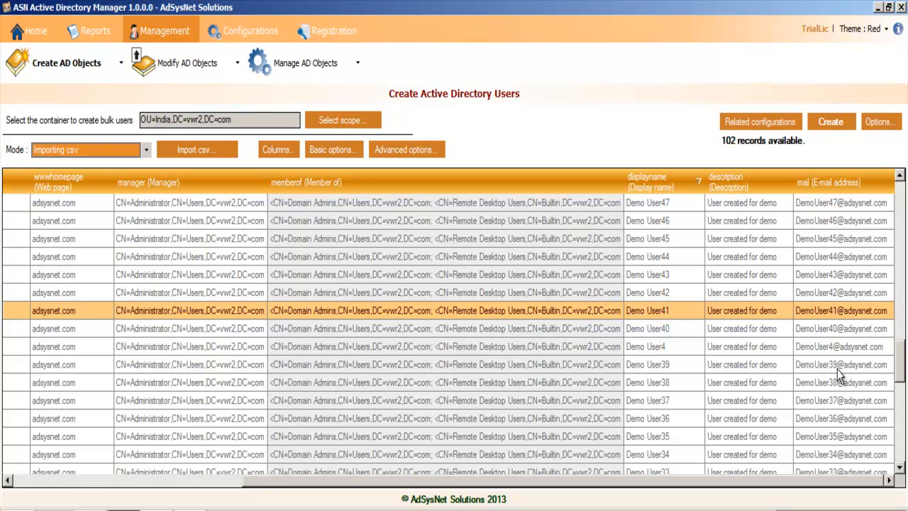
{"action": "left_click_drag", "start_coordinate": [901, 375], "coordinate": [892, 330]}
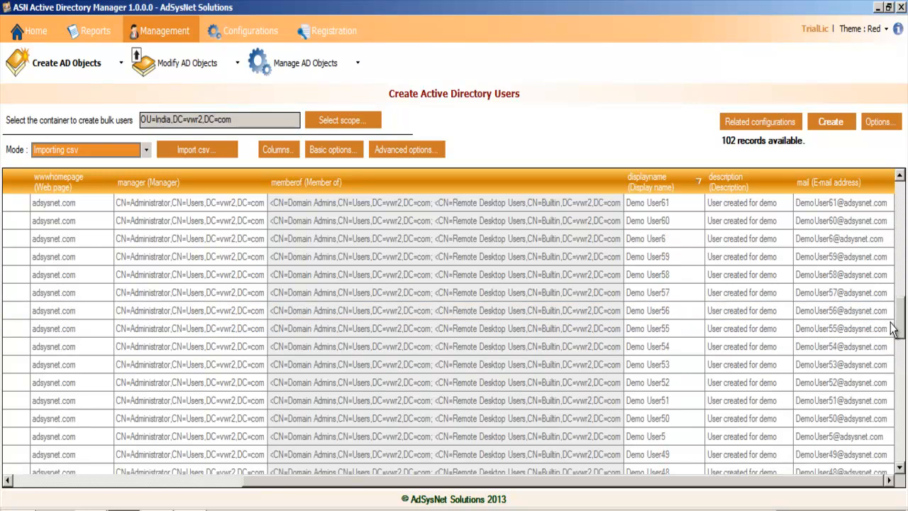
Step: Replace the display name of the Demo User56 record with the macro <<samaccountname>>
{"action": "left_click", "coordinate": [678, 314]}
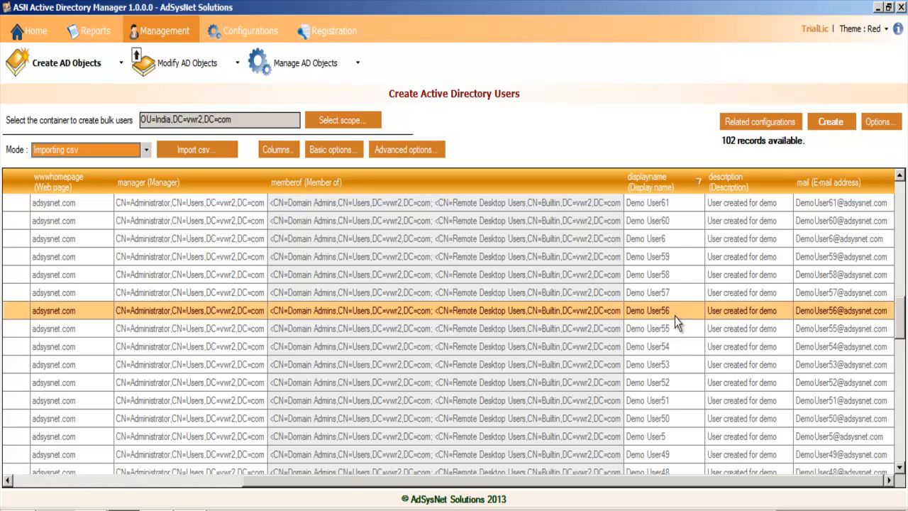
{"action": "left_click", "coordinate": [674, 316]}
{"action": "left_click_drag", "start_coordinate": [675, 316], "coordinate": [626, 310]}
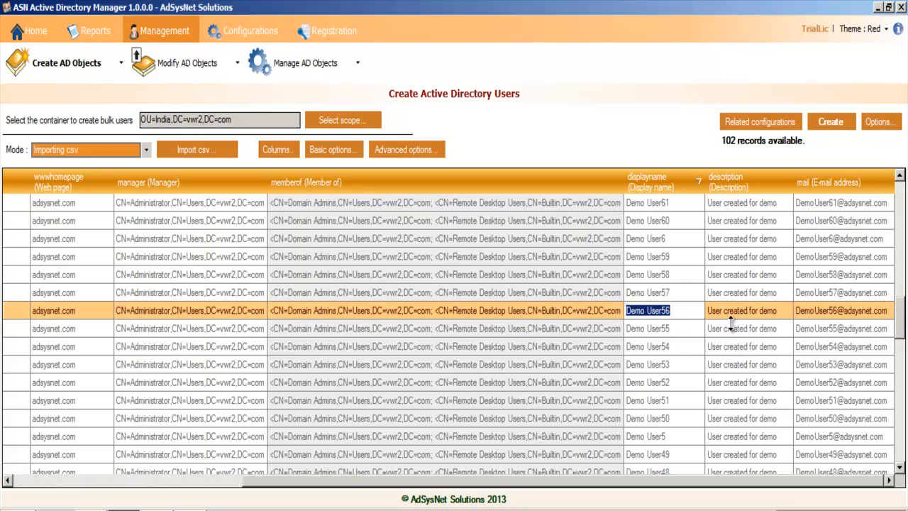
{"action": "type", "text": "<<samaccountname>>"}
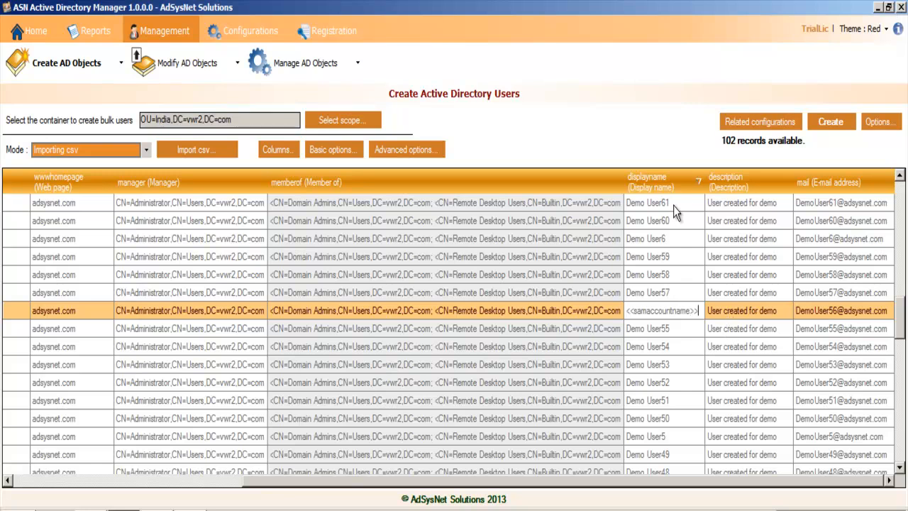
{"action": "left_click", "coordinate": [655, 329]}
{"action": "scroll", "coordinate": [905, 245], "scroll_direction": "up", "scroll_amount": 2}
{"action": "scroll", "coordinate": [841, 279], "scroll_direction": "up", "scroll_amount": 11}
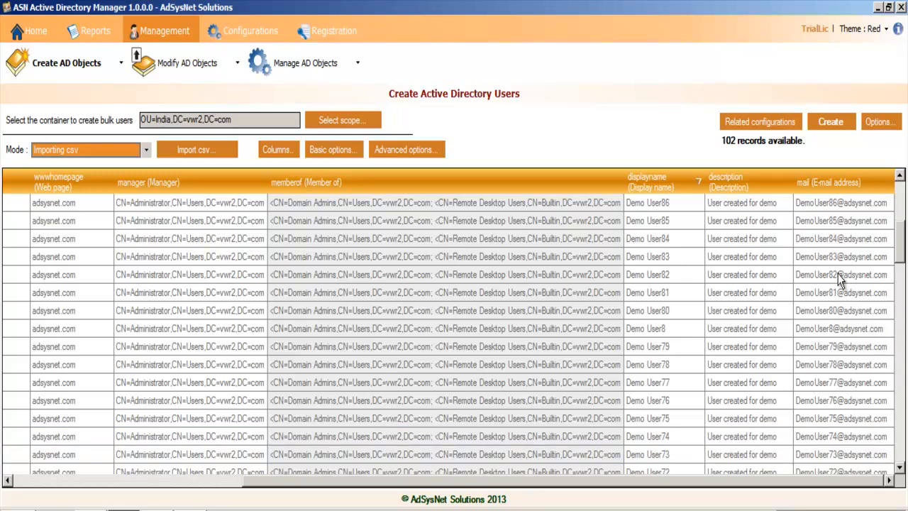
{"action": "left_click", "coordinate": [832, 126]}
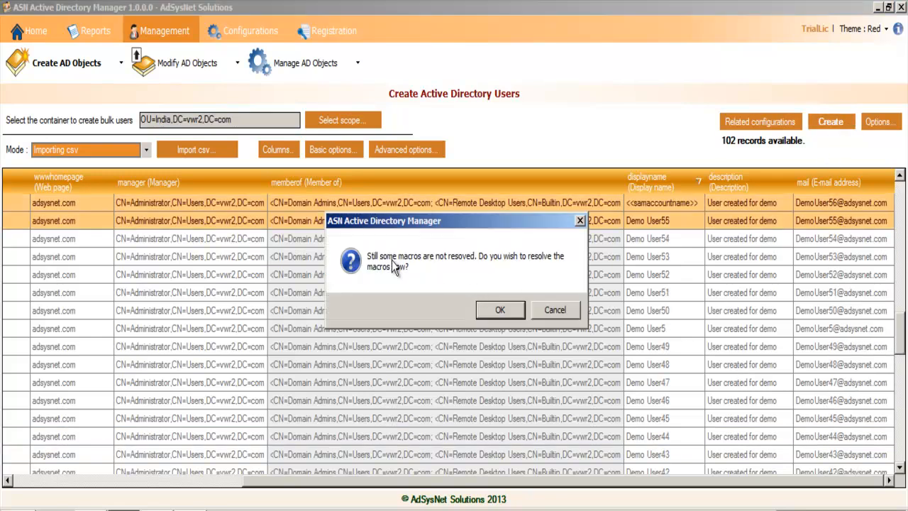
{"action": "left_click_drag", "start_coordinate": [509, 224], "coordinate": [574, 290]}
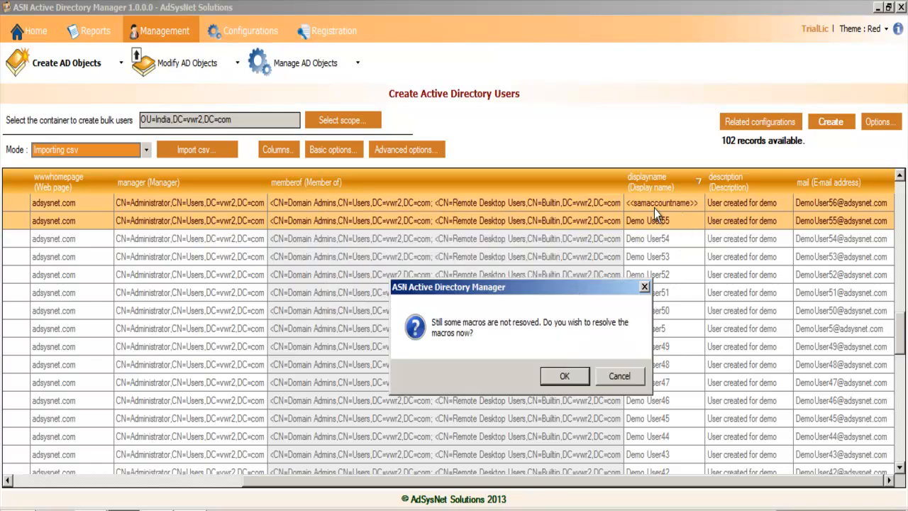
{"action": "left_click", "coordinate": [622, 377]}
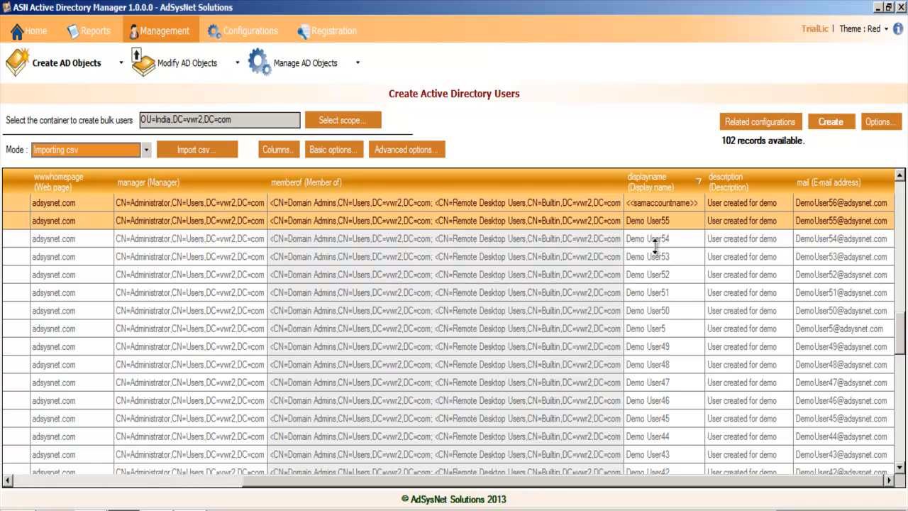
{"action": "scroll", "coordinate": [899, 334], "scroll_direction": "up", "scroll_amount": 2}
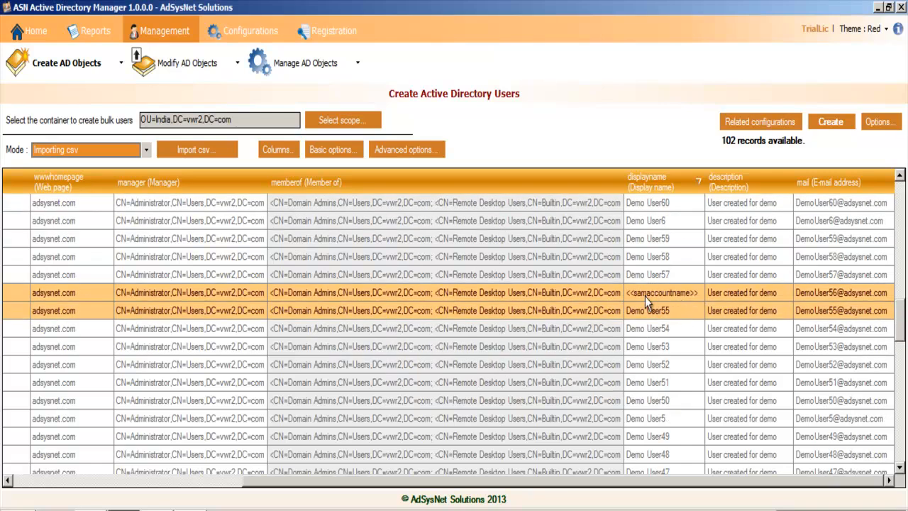
Step: Start the creation again, agree to resolve the remaining macro, and check the Demo User56 display name
{"action": "left_click", "coordinate": [827, 123]}
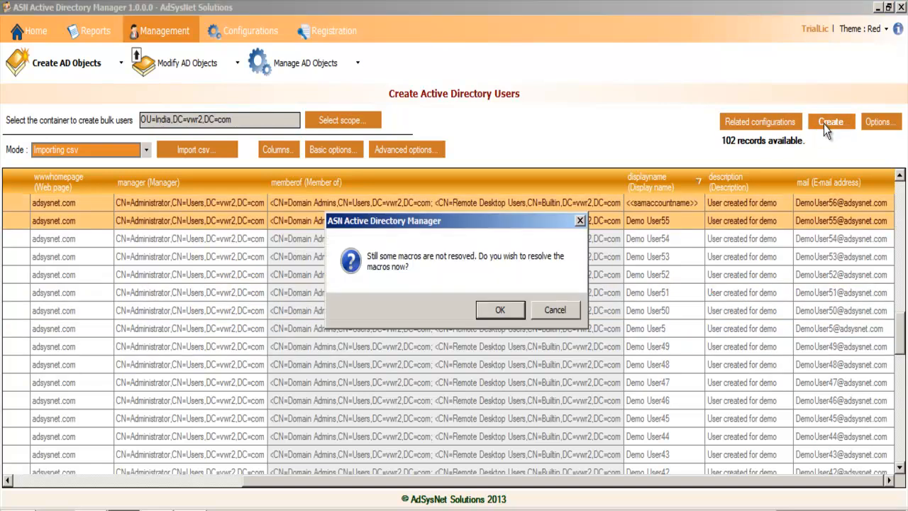
{"action": "left_click", "coordinate": [500, 312]}
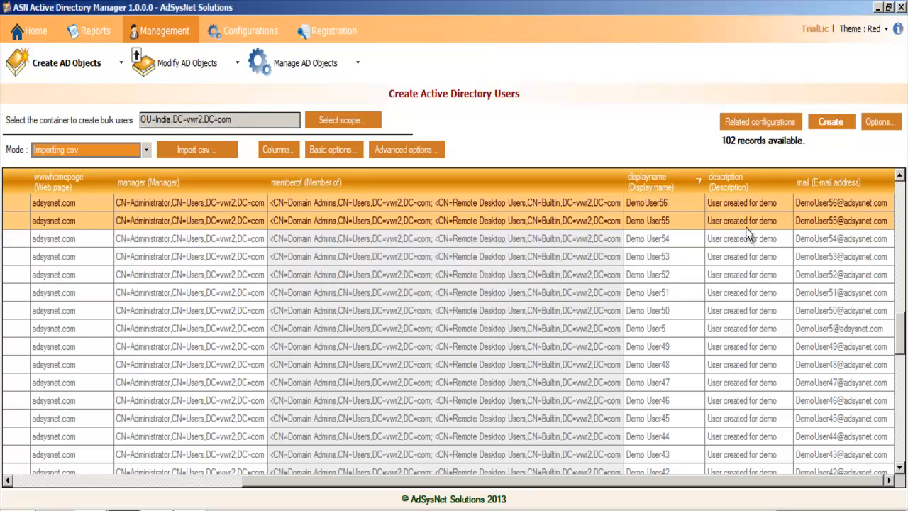
{"action": "mouse_move", "coordinate": [899, 327]}
{"action": "left_mouse_down"}
{"action": "mouse_move", "coordinate": [897, 234]}
{"action": "mouse_move", "coordinate": [898, 310]}
{"action": "left_mouse_up"}
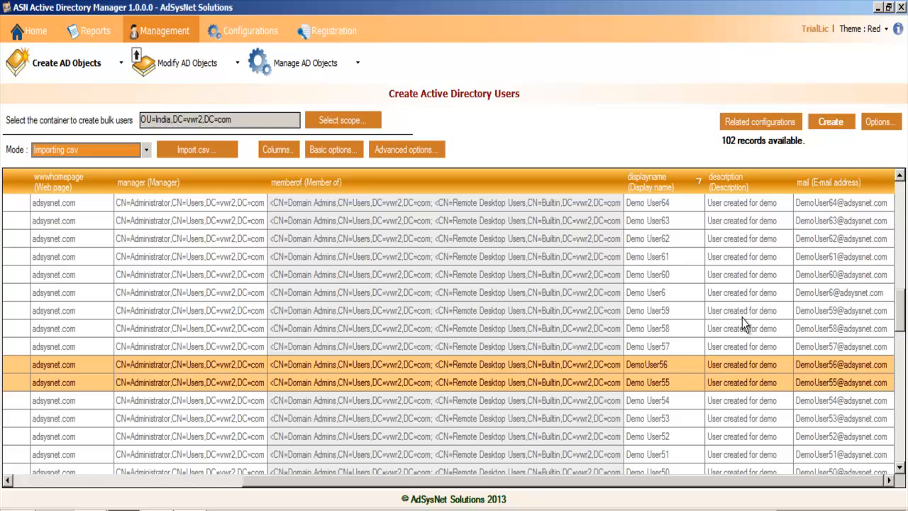
Step: Create the user accounts, stop the process partway, and review the Result column for the processed records
{"action": "left_click", "coordinate": [840, 125]}
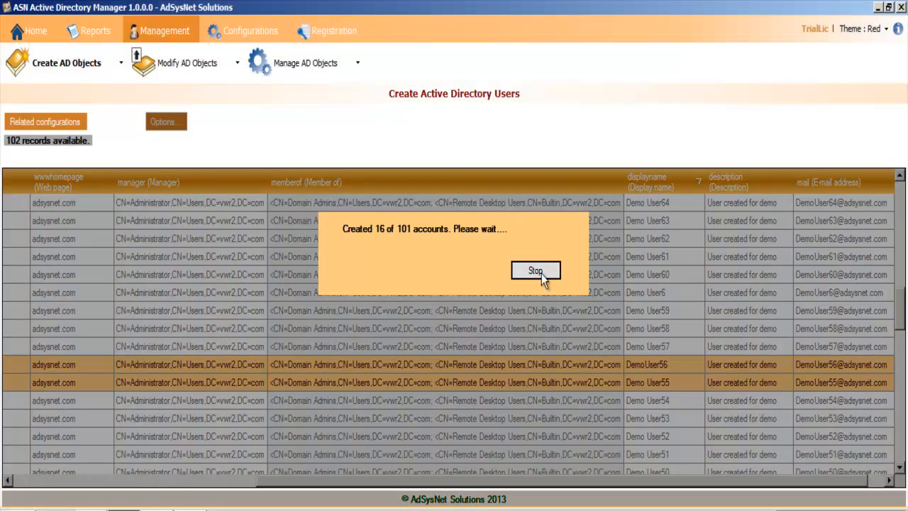
{"action": "left_click", "coordinate": [542, 275]}
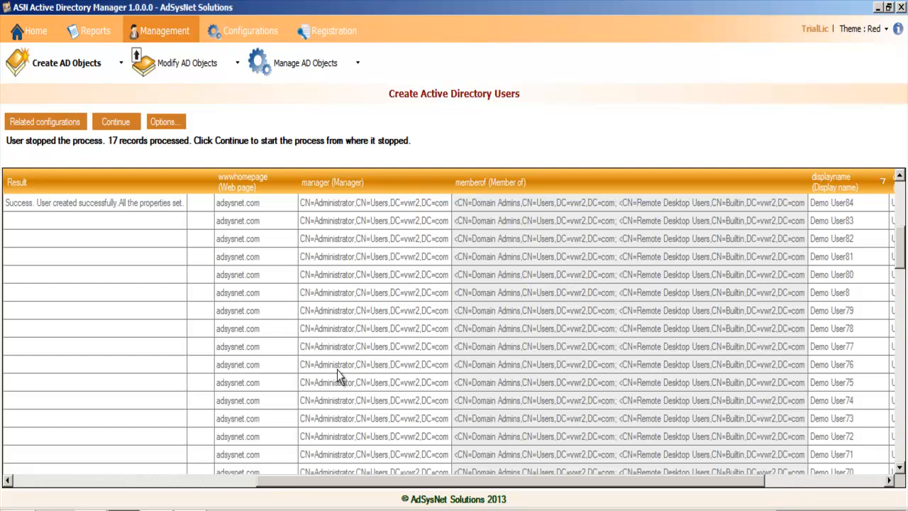
{"action": "left_click_drag", "start_coordinate": [899, 248], "coordinate": [898, 205]}
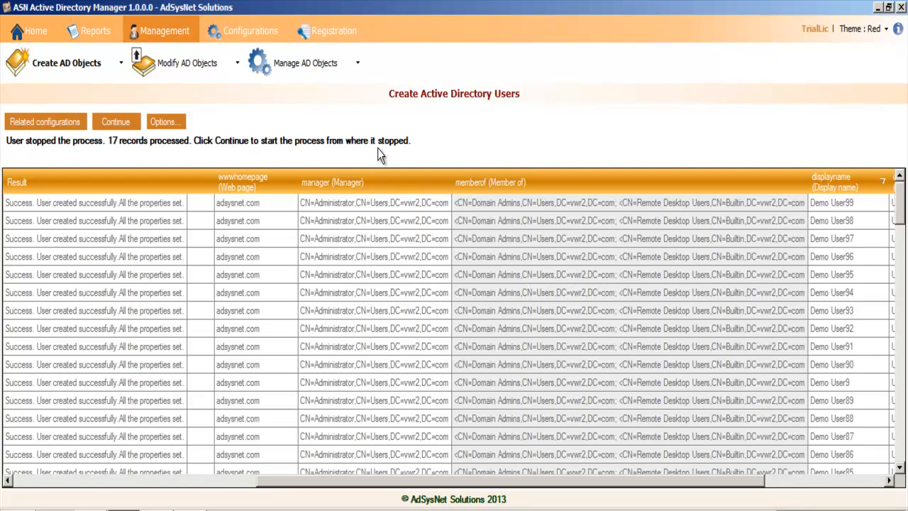
{"action": "left_click_drag", "start_coordinate": [627, 488], "coordinate": [762, 487]}
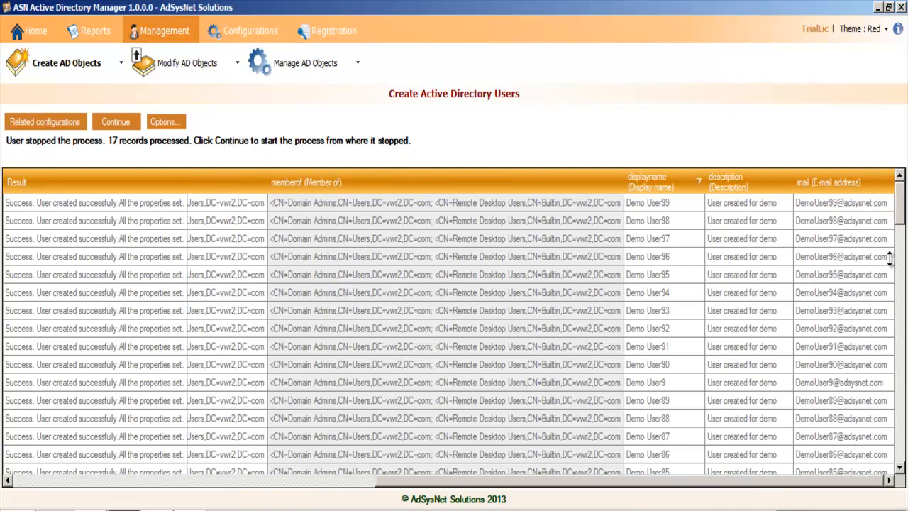
Step: Change the description of the unprocessed Demo User1 record to "User created for demo1"
{"action": "left_click_drag", "start_coordinate": [900, 217], "coordinate": [893, 461]}
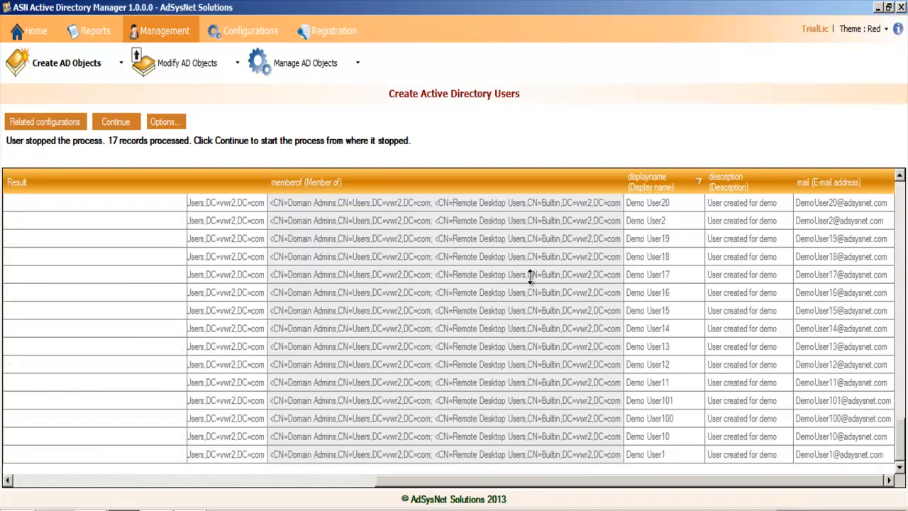
{"action": "left_click_drag", "start_coordinate": [617, 485], "coordinate": [706, 490]}
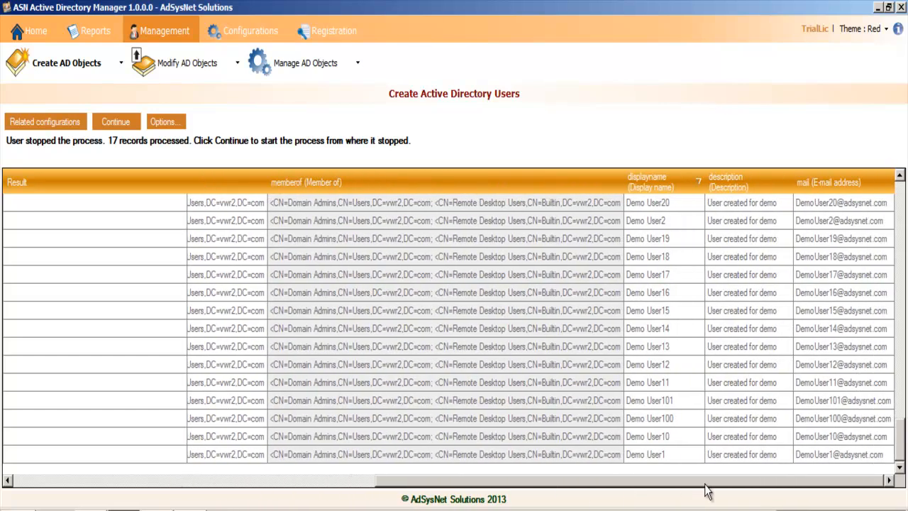
{"action": "left_click", "coordinate": [678, 457]}
{"action": "left_click", "coordinate": [783, 454]}
{"action": "left_click", "coordinate": [784, 455]}
{"action": "type", "text": "1"}
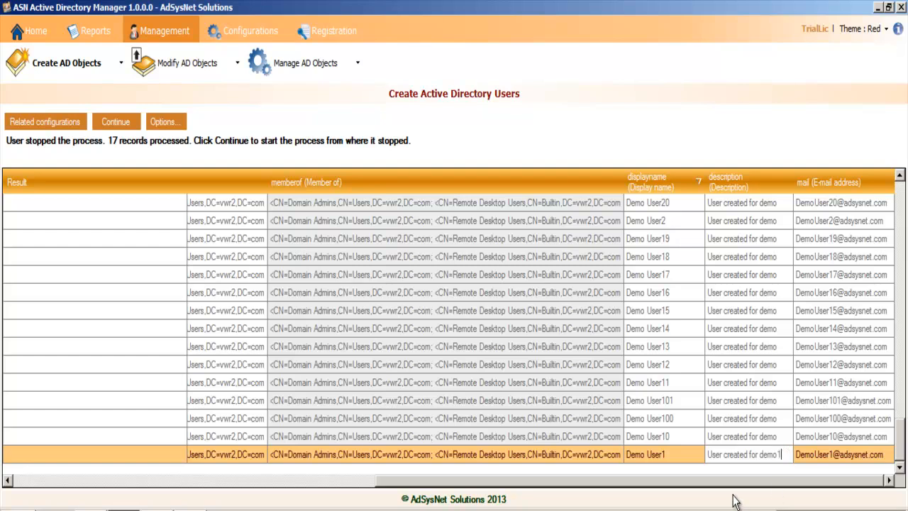
{"action": "left_click", "coordinate": [814, 437]}
Step: Find where the processing stopped in the table and continue creating the remaining user accounts
{"action": "left_click_drag", "start_coordinate": [633, 487], "coordinate": [178, 489]}
{"action": "left_click_drag", "start_coordinate": [899, 447], "coordinate": [906, 235]}
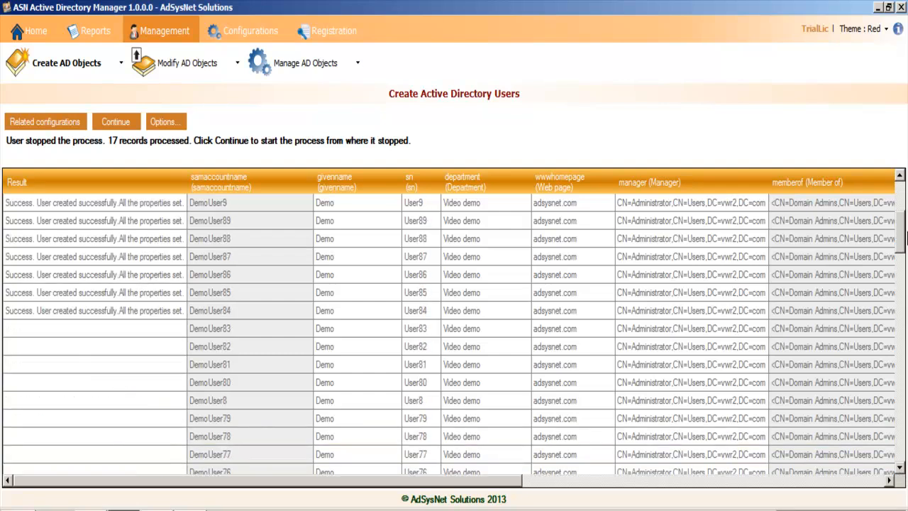
{"action": "left_click", "coordinate": [114, 122]}
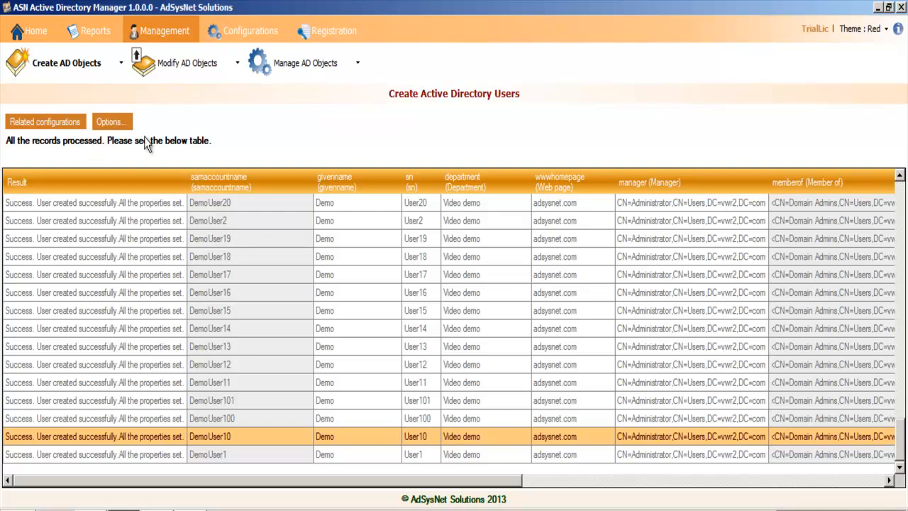
Step: Save the creation results as a CSV file named create-demo-users-result on the Desktop
{"action": "left_click", "coordinate": [119, 125]}
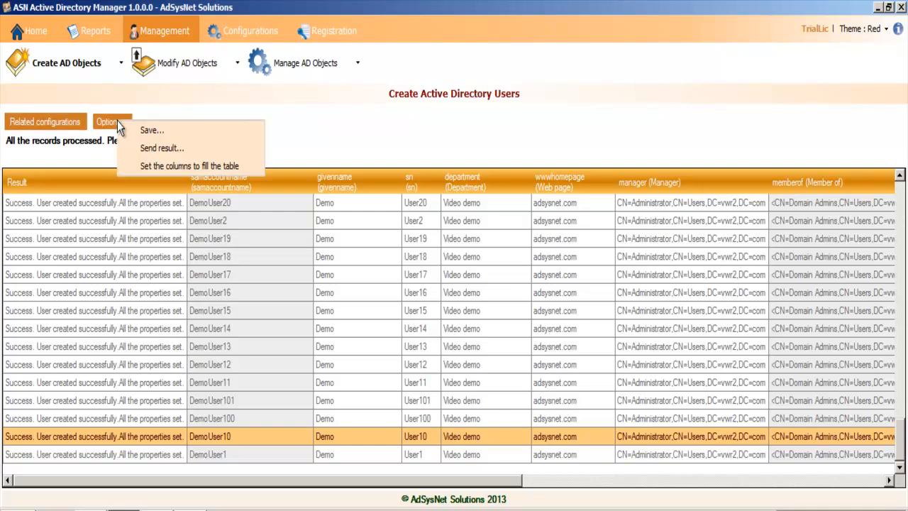
{"action": "left_click", "coordinate": [202, 134]}
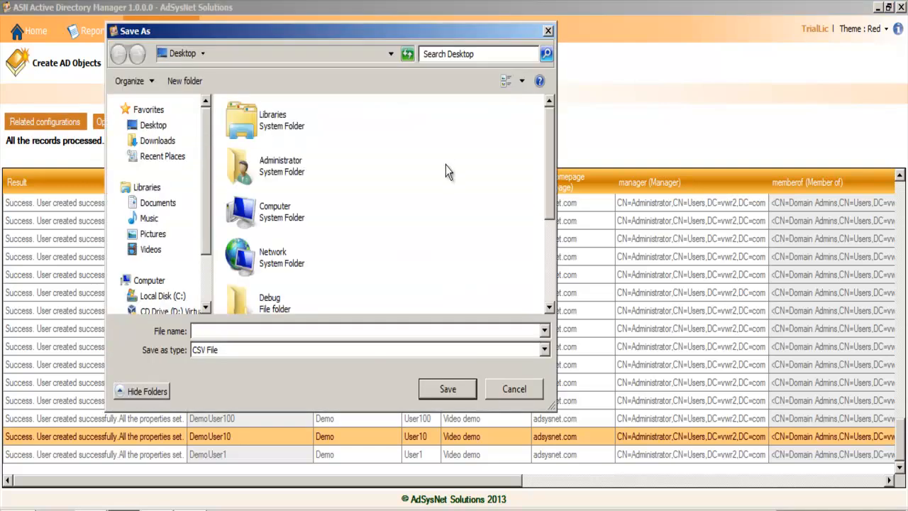
{"action": "scroll", "coordinate": [463, 230], "scroll_direction": "down", "scroll_amount": 3}
{"action": "left_click", "coordinate": [338, 305]}
{"action": "double_click", "coordinate": [272, 333]}
{"action": "left_click", "coordinate": [301, 334]}
{"action": "type", "text": "-re"}
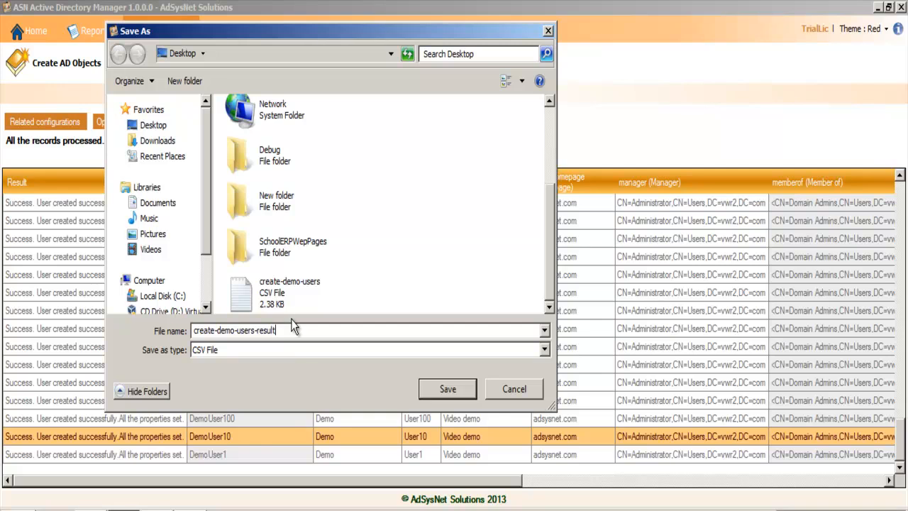
{"action": "type", "text": "sult"}
{"action": "left_click", "coordinate": [459, 395]}
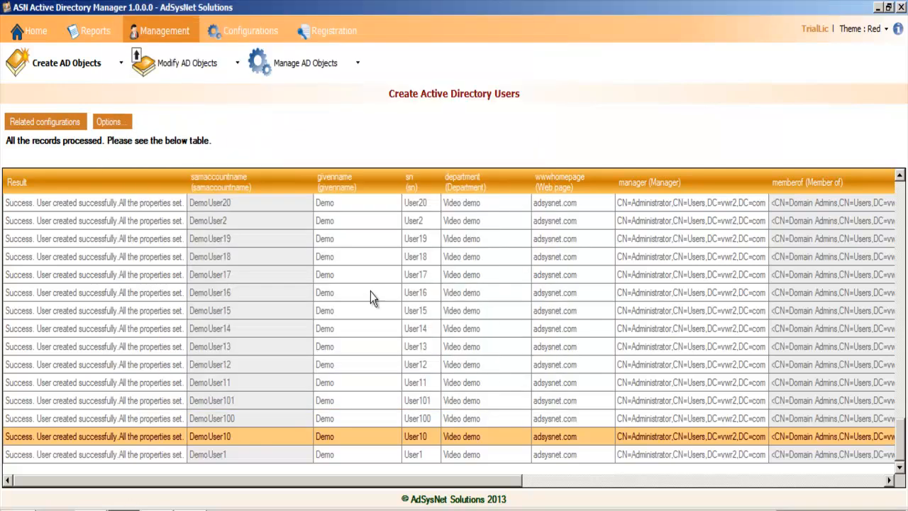
Step: Generate an All users report scoped to the India OU (OU=India,DC=vwr2,DC=com)
{"action": "left_click_drag", "start_coordinate": [899, 453], "coordinate": [892, 242]}
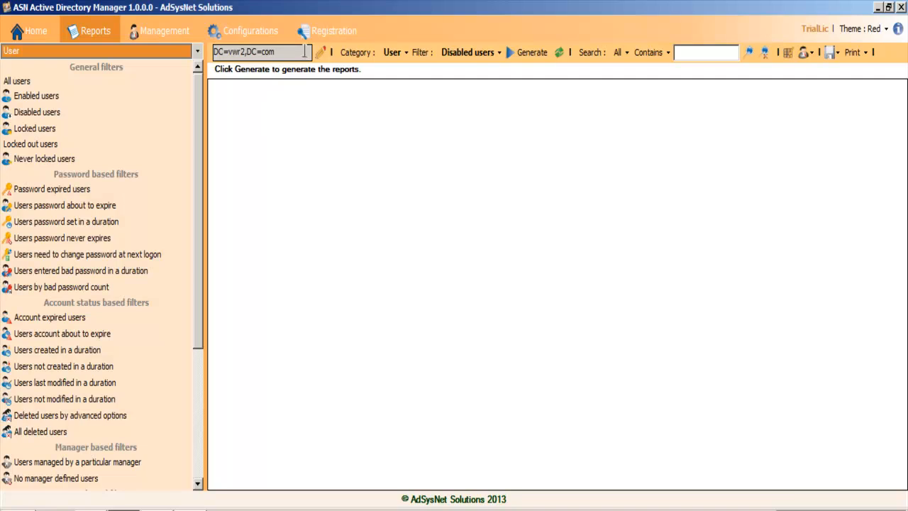
{"action": "left_click", "coordinate": [320, 53]}
{"action": "left_click", "coordinate": [339, 128]}
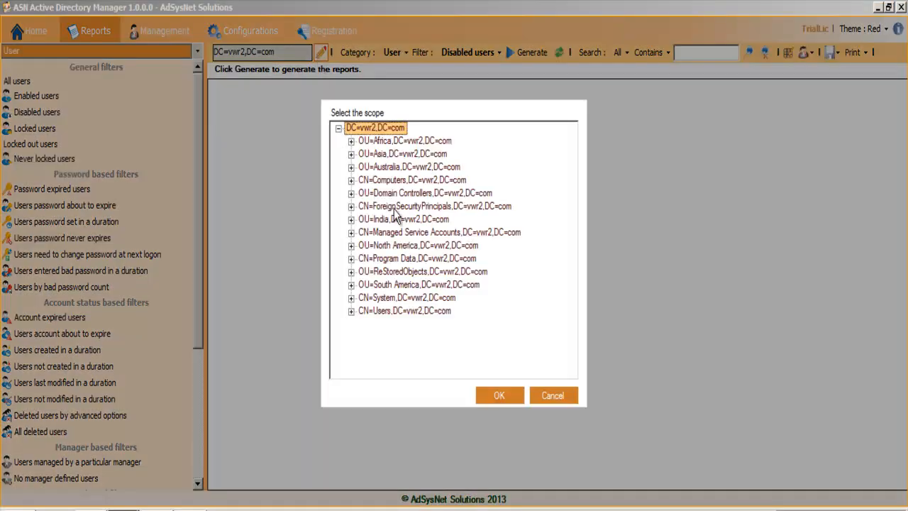
{"action": "left_click", "coordinate": [400, 220]}
{"action": "left_click", "coordinate": [498, 394]}
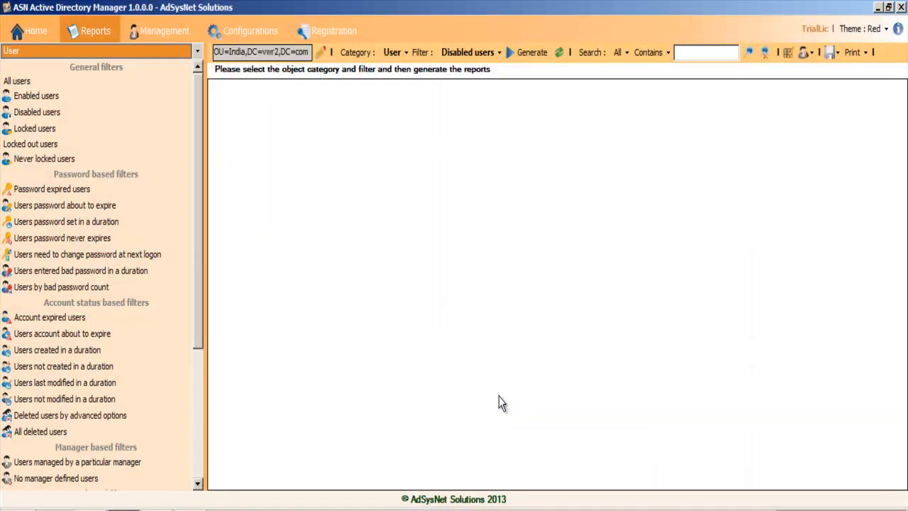
{"action": "left_click", "coordinate": [28, 81]}
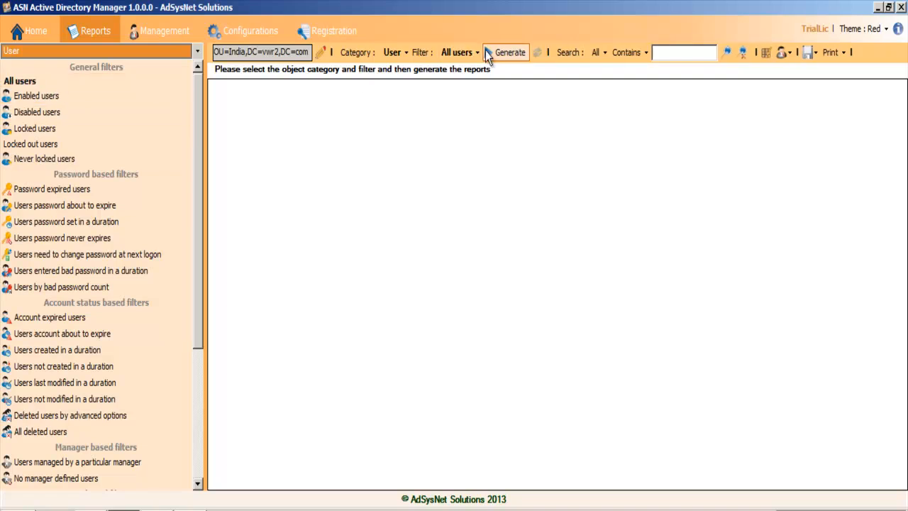
{"action": "left_click", "coordinate": [510, 53]}
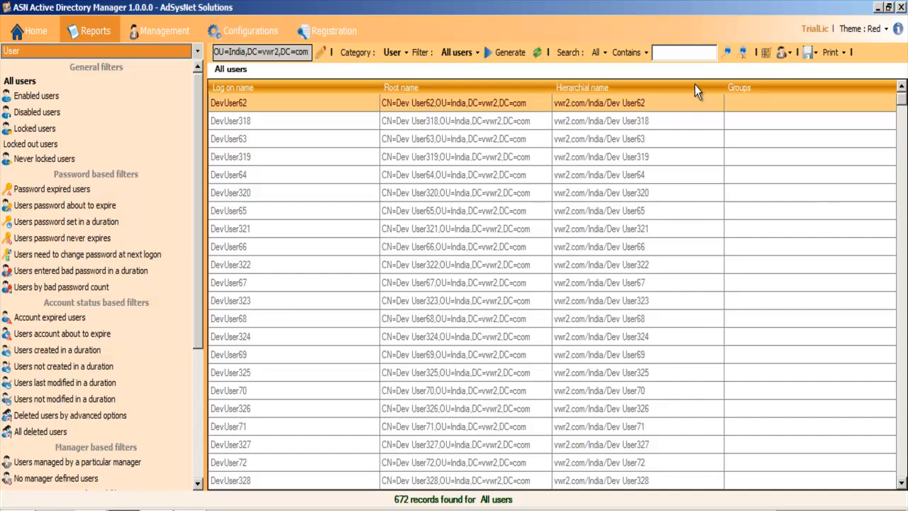
Step: Search all columns of the report for "demo" and look through the matching user accounts down to the end
{"action": "left_click", "coordinate": [691, 53]}
{"action": "type", "text": "demo"}
{"action": "left_click", "coordinate": [727, 50]}
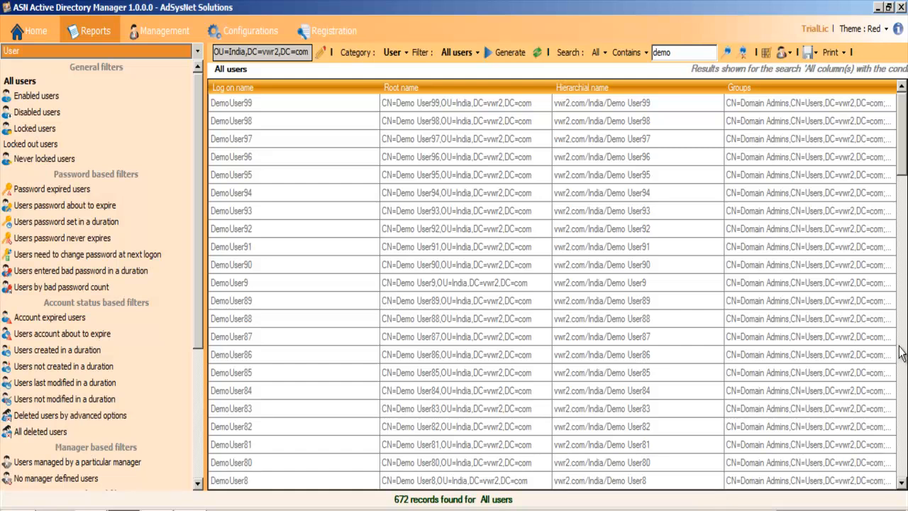
{"action": "left_click_drag", "start_coordinate": [903, 145], "coordinate": [890, 475]}
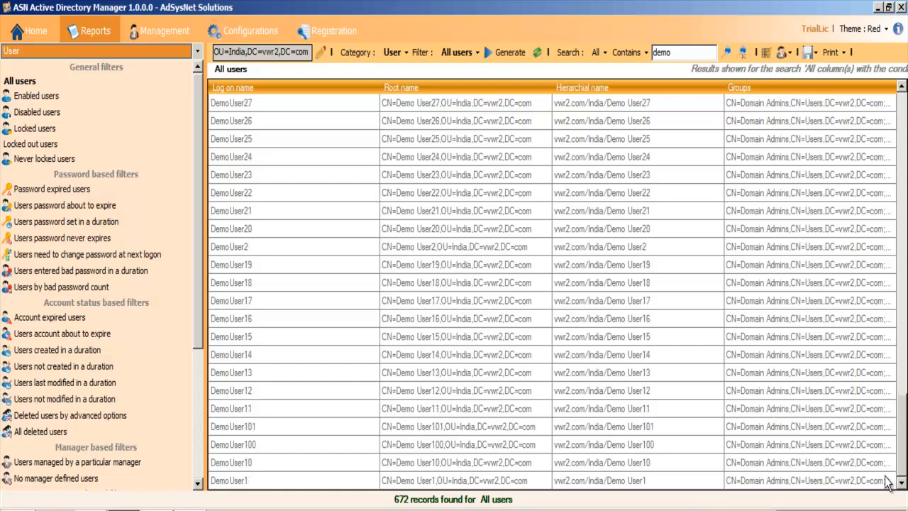